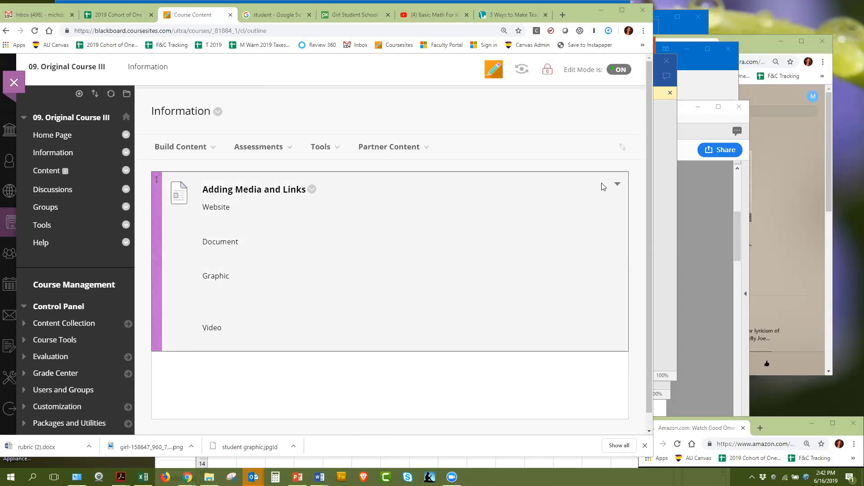
Step: Open the "Adding Media and Links" item for editing and add an empty line below Website in its text
{"action": "left_click", "coordinate": [311, 193]}
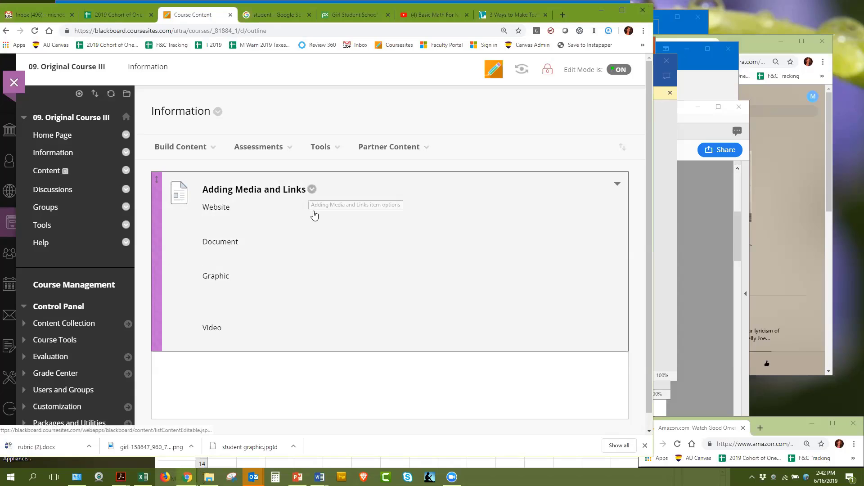
{"action": "left_click", "coordinate": [320, 228]}
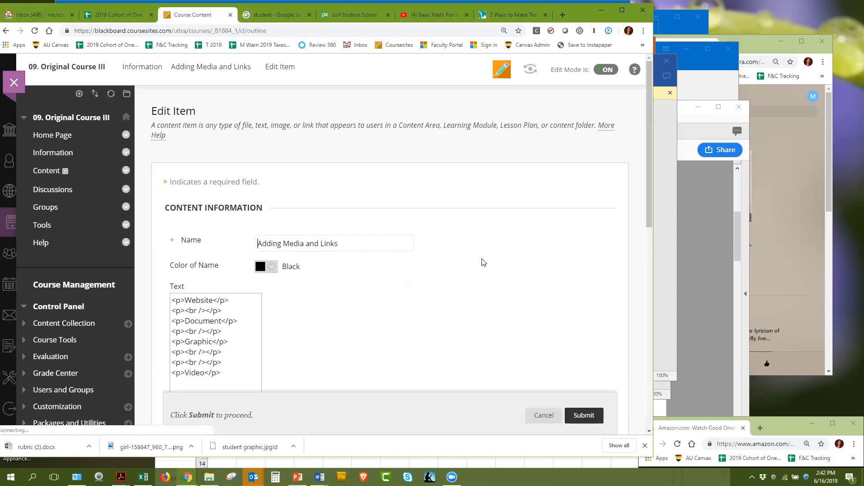
{"action": "scroll", "coordinate": [483, 221], "scroll_direction": "down", "scroll_amount": 2}
{"action": "scroll", "coordinate": [255, 247], "scroll_direction": "down", "scroll_amount": 3}
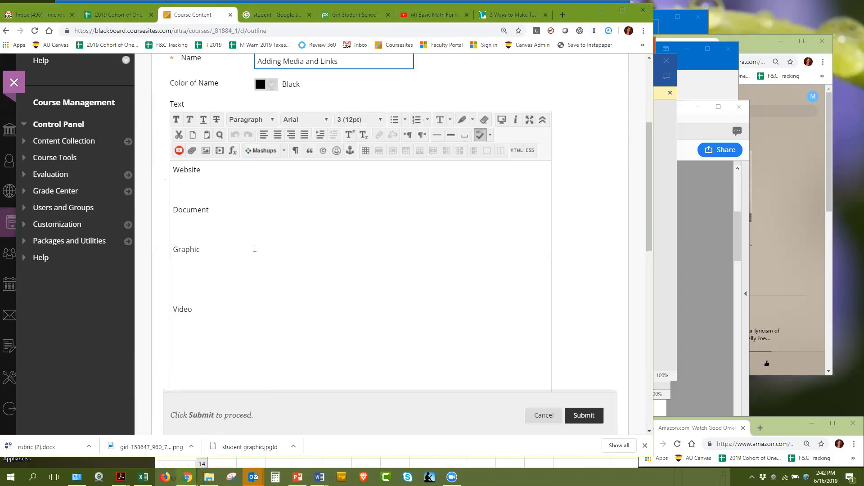
{"action": "key", "text": "Return"}
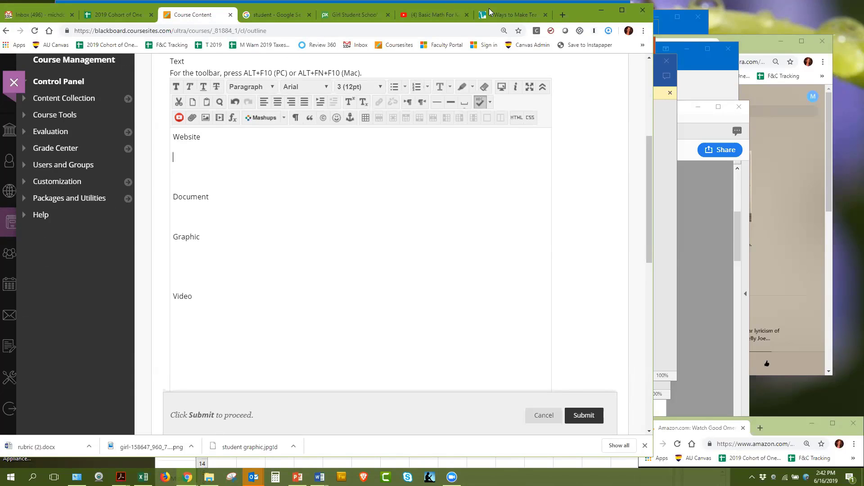
Step: Copy the article title "3 Ways to Make Teaching Math Fun and Easy" from its web page and paste it below Website
{"action": "left_click", "coordinate": [498, 16]}
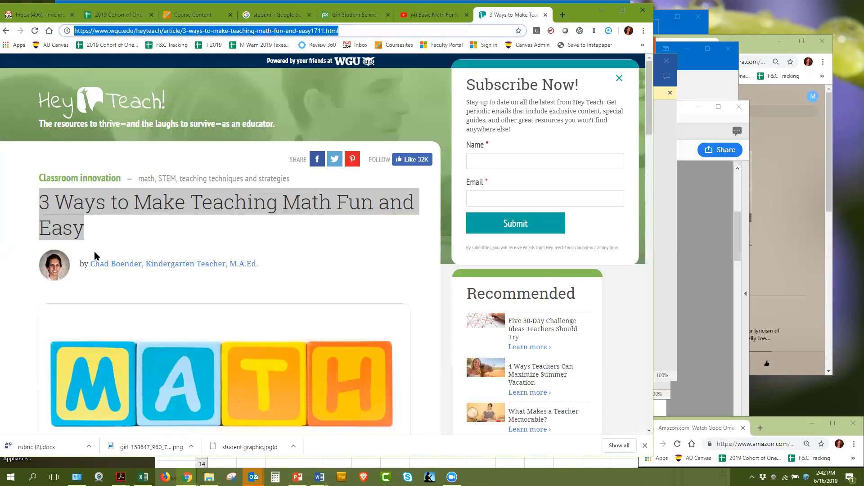
{"action": "triple_click", "coordinate": [86, 229]}
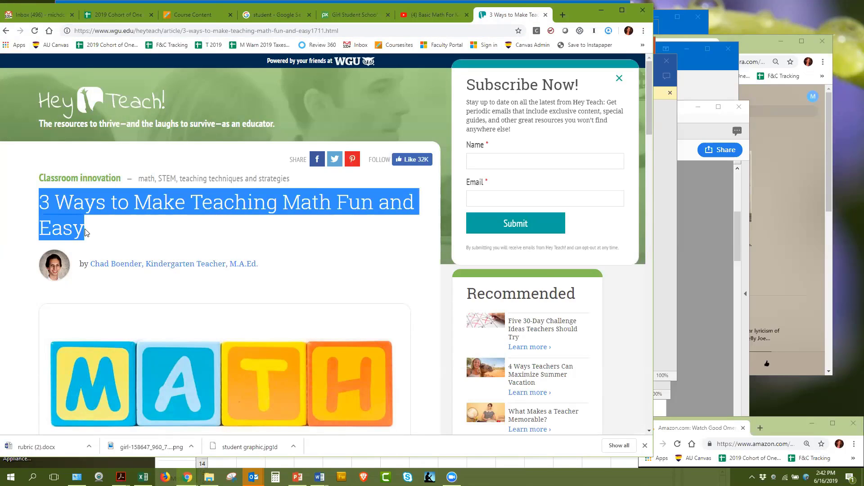
{"action": "right_click", "coordinate": [88, 216]}
{"action": "left_click", "coordinate": [91, 220]}
{"action": "left_click", "coordinate": [205, 17]}
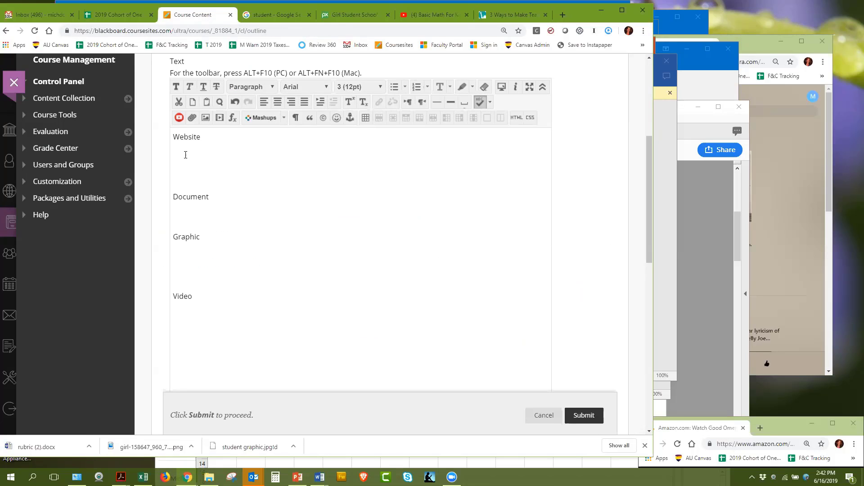
{"action": "key", "text": "ctrl+v"}
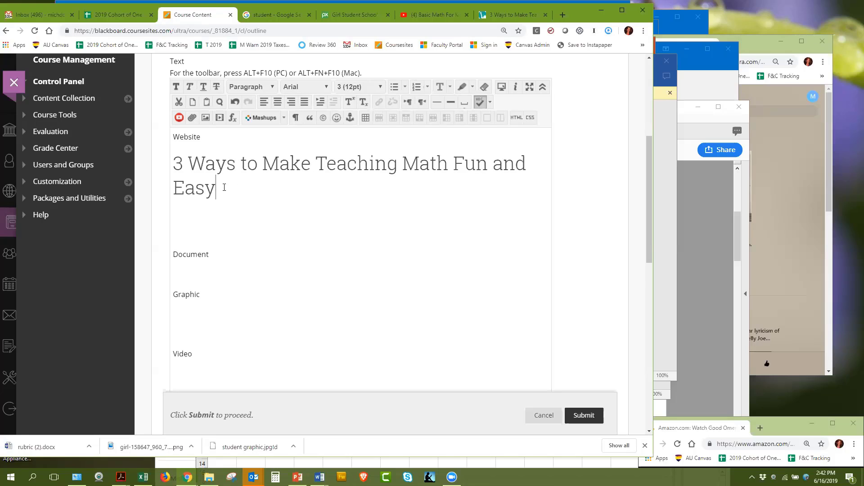
Step: Apply the Paragraph format to the pasted article title
{"action": "left_click_drag", "start_coordinate": [213, 182], "coordinate": [180, 171]}
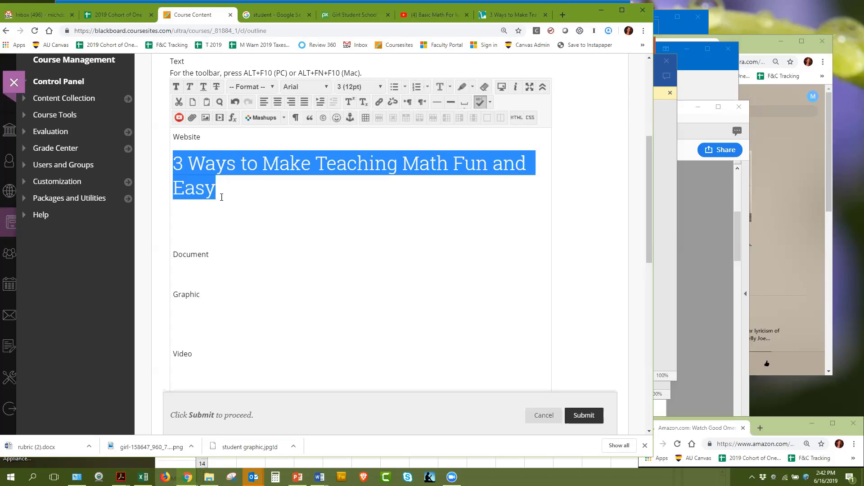
{"action": "left_click", "coordinate": [239, 200]}
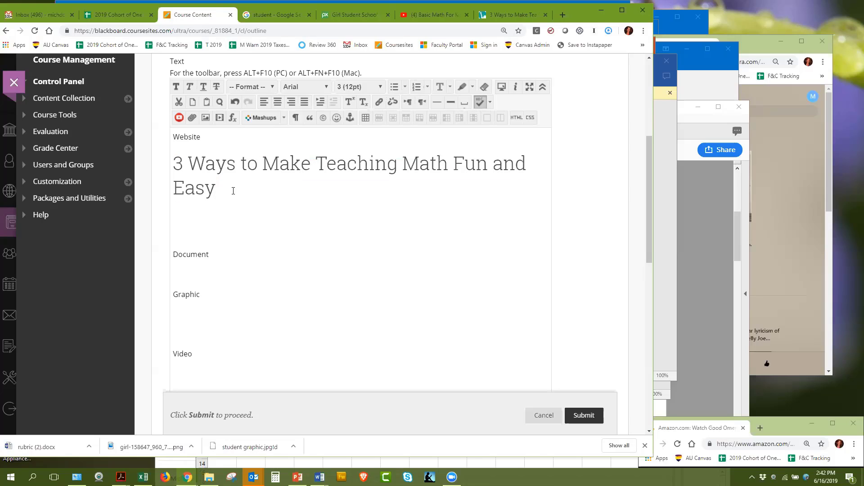
{"action": "left_click_drag", "start_coordinate": [226, 189], "coordinate": [169, 168]}
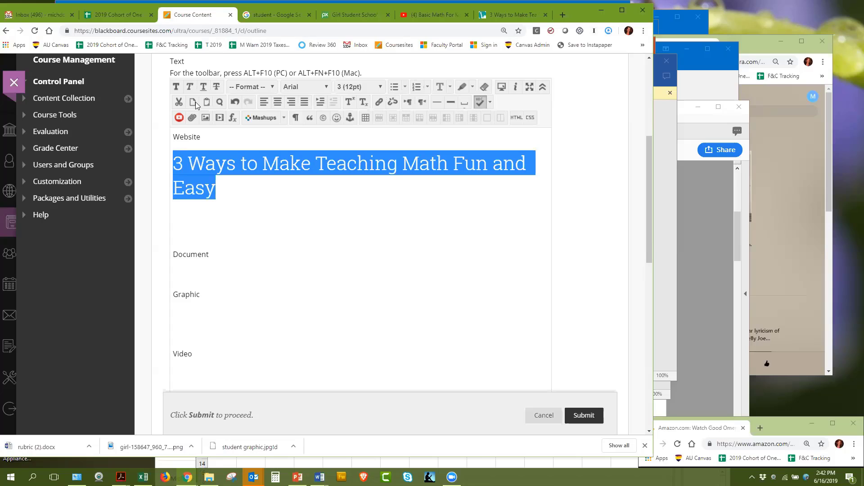
{"action": "left_click", "coordinate": [273, 88]}
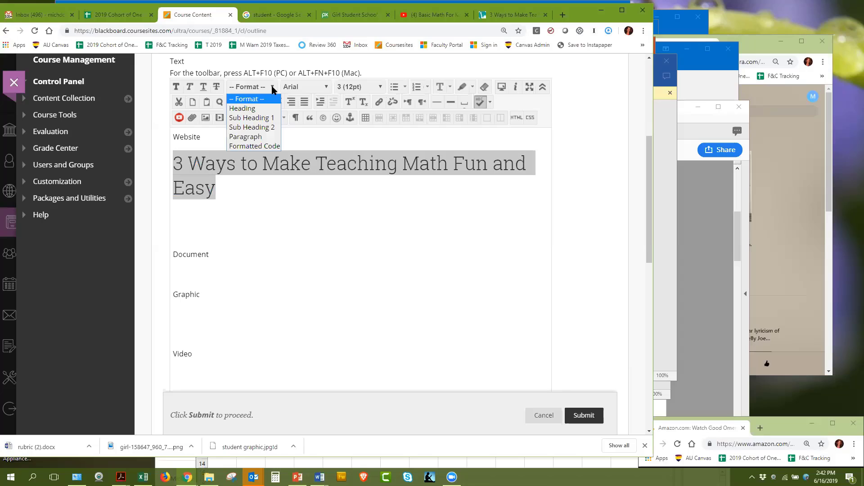
{"action": "left_click", "coordinate": [249, 138]}
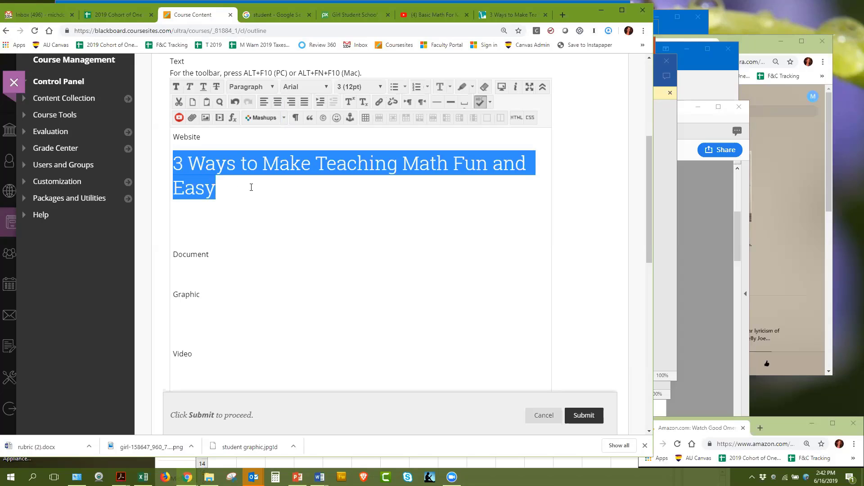
{"action": "double_click", "coordinate": [194, 137]}
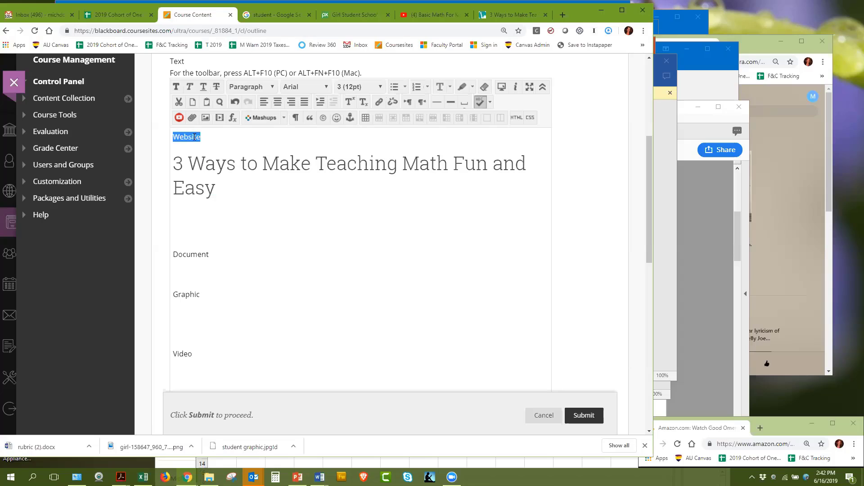
{"action": "left_click", "coordinate": [202, 217]}
{"action": "type", "text": "kjfdalfds"}
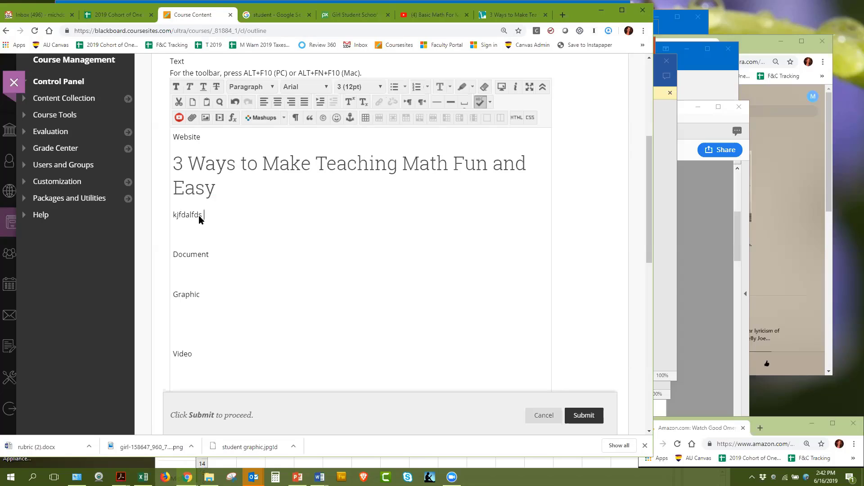
{"action": "type", "text": " ;lfasdklf lkff aj"}
{"action": "left_click_drag", "start_coordinate": [269, 213], "coordinate": [151, 220]}
{"action": "key", "text": "BackSpace"}
{"action": "key", "text": "BackSpace"}
Step: Try reapplying the Paragraph format to the article title below Website
{"action": "left_click_drag", "start_coordinate": [216, 191], "coordinate": [220, 104]}
{"action": "left_click", "coordinate": [273, 88]}
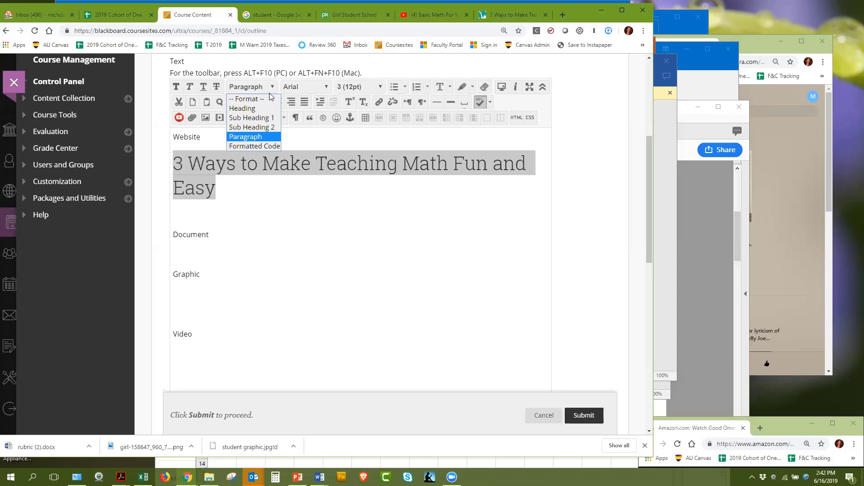
{"action": "left_click", "coordinate": [251, 136]}
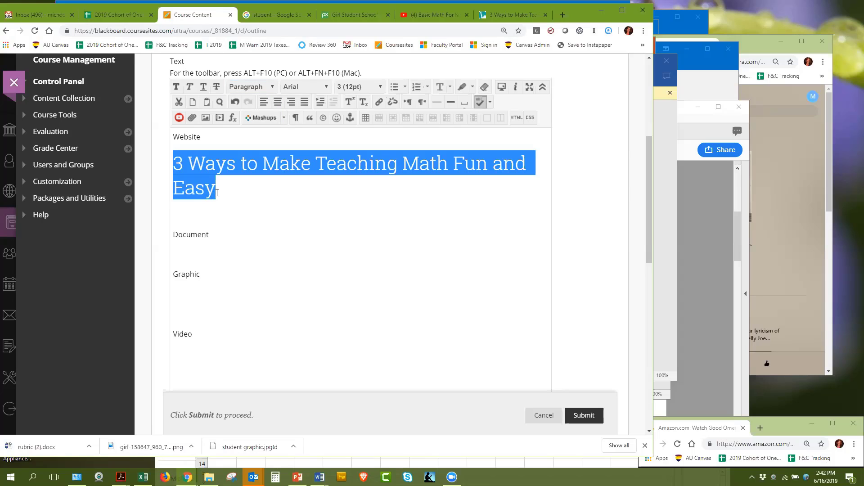
{"action": "left_click", "coordinate": [256, 194]}
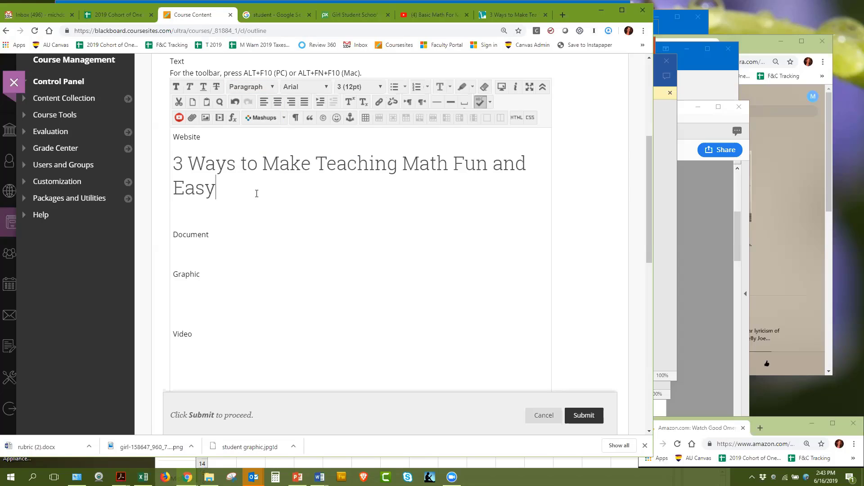
Step: Remove the formatting from the whole article title, with the full set of text editor tools displayed
{"action": "triple_click", "coordinate": [181, 168]}
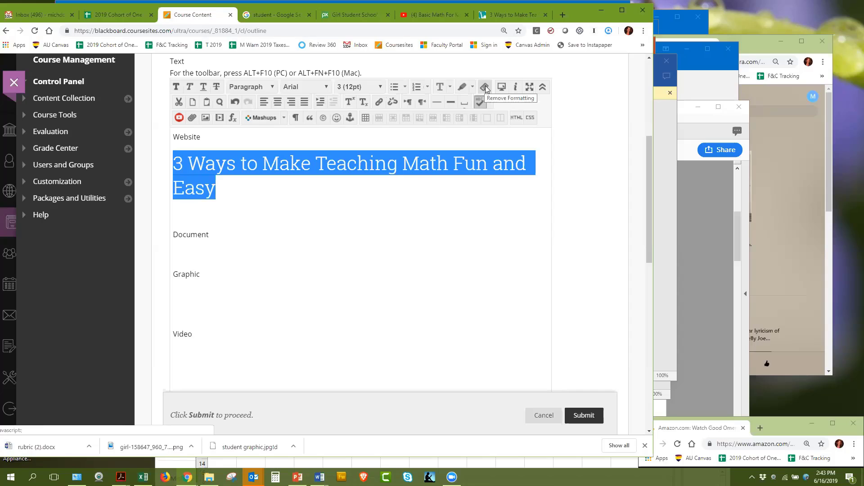
{"action": "left_click", "coordinate": [542, 86]}
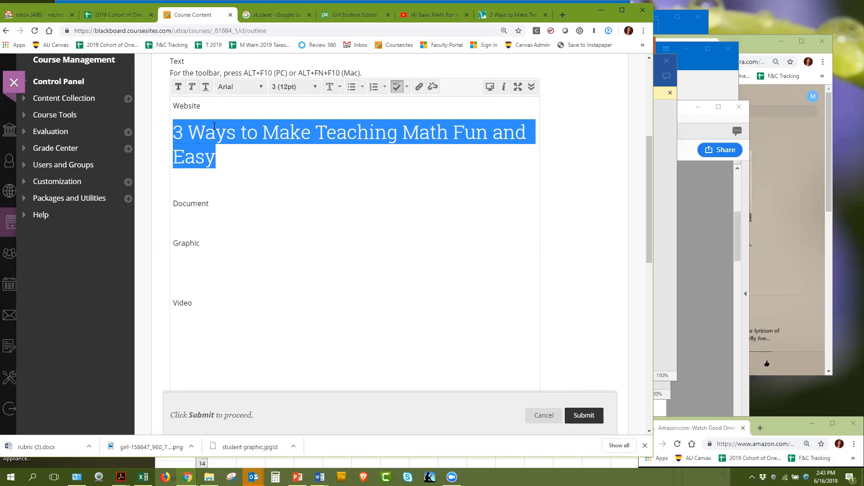
{"action": "left_click", "coordinate": [532, 90]}
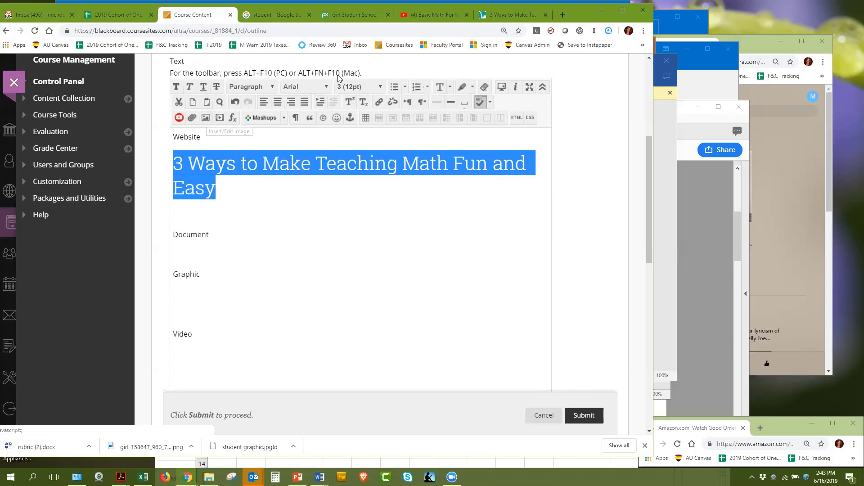
{"action": "left_click", "coordinate": [485, 88]}
Step: Select the cleaned-up title text below Website and copy the full web address of the wgu.edu article
{"action": "left_click", "coordinate": [335, 162]}
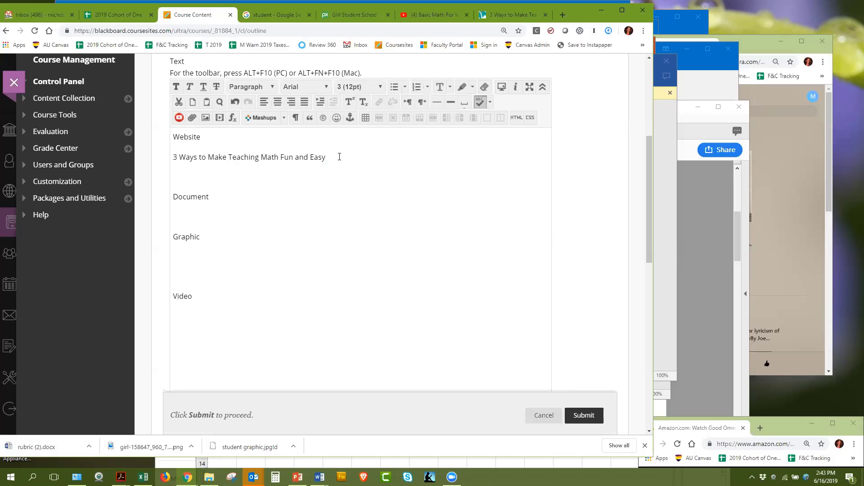
{"action": "key", "text": "shift+Home"}
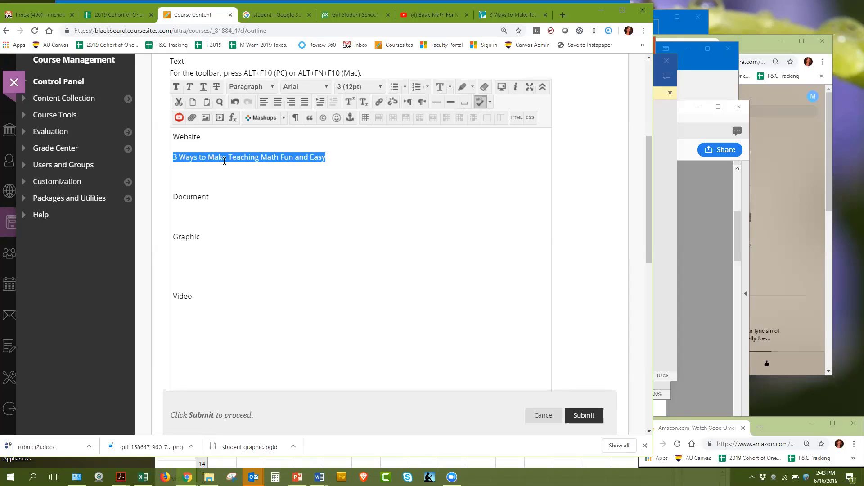
{"action": "left_click", "coordinate": [505, 15]}
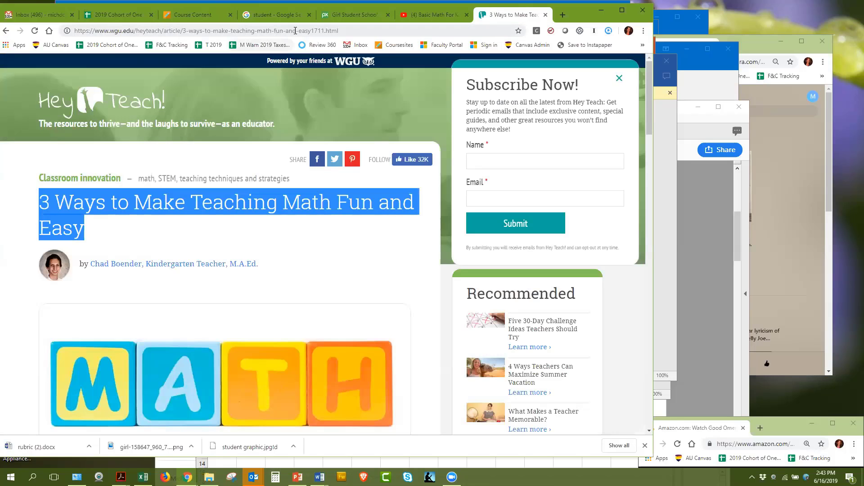
{"action": "left_click", "coordinate": [295, 30]}
{"action": "left_click_drag", "start_coordinate": [338, 31], "coordinate": [37, 78]}
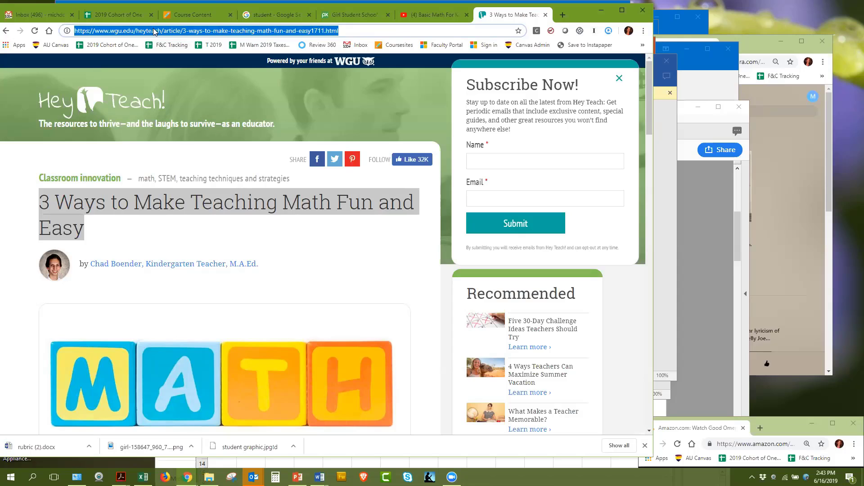
Step: Link the selected title to the copied wgu.edu article address with the target Open in New Window (_blank)
{"action": "left_click", "coordinate": [208, 16]}
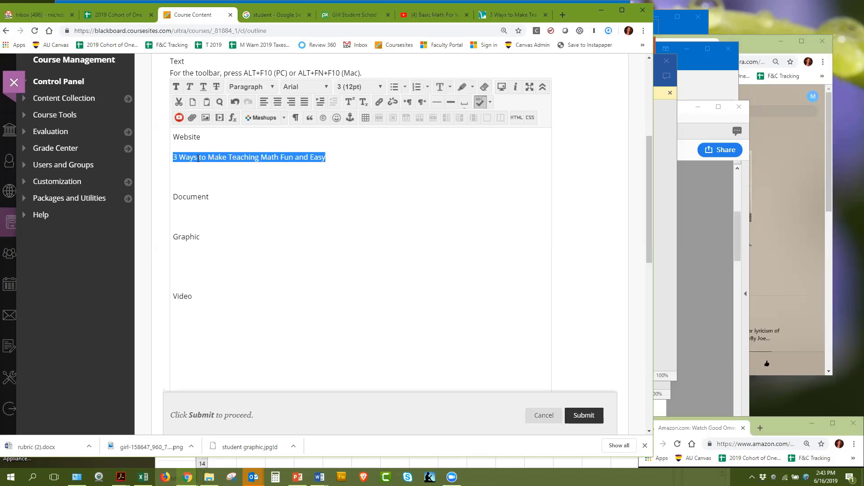
{"action": "left_click", "coordinate": [378, 102]}
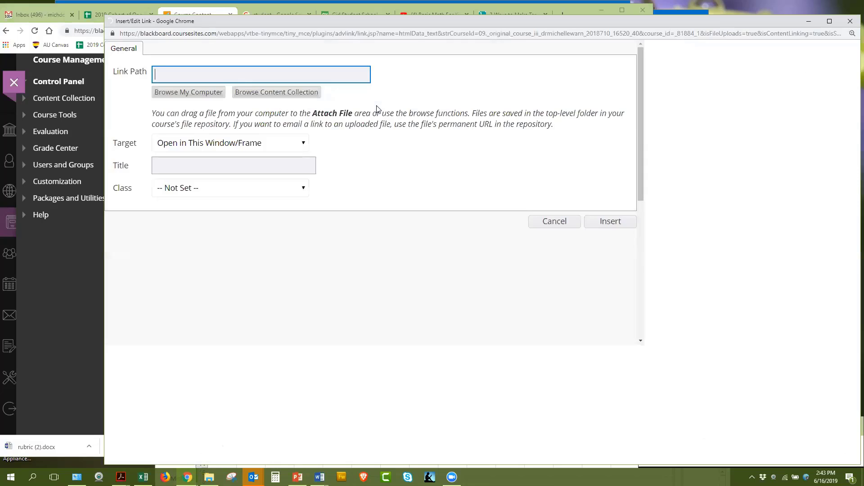
{"action": "left_click", "coordinate": [243, 75]}
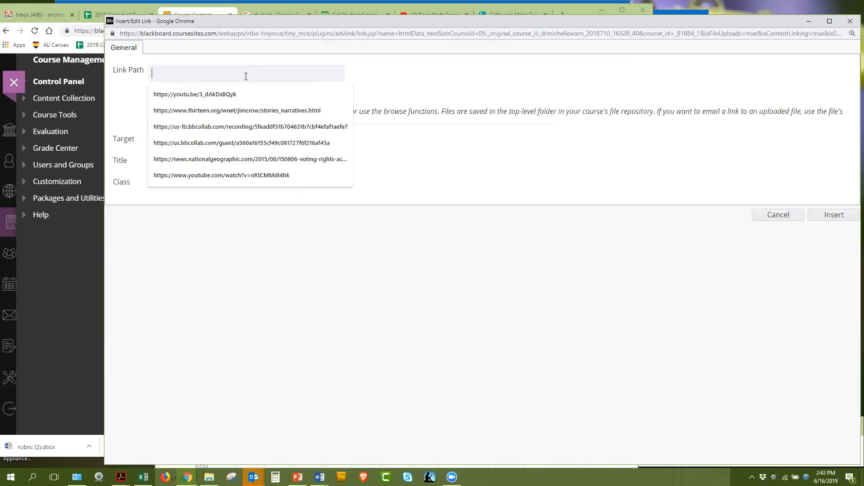
{"action": "key", "text": "ctrl+v"}
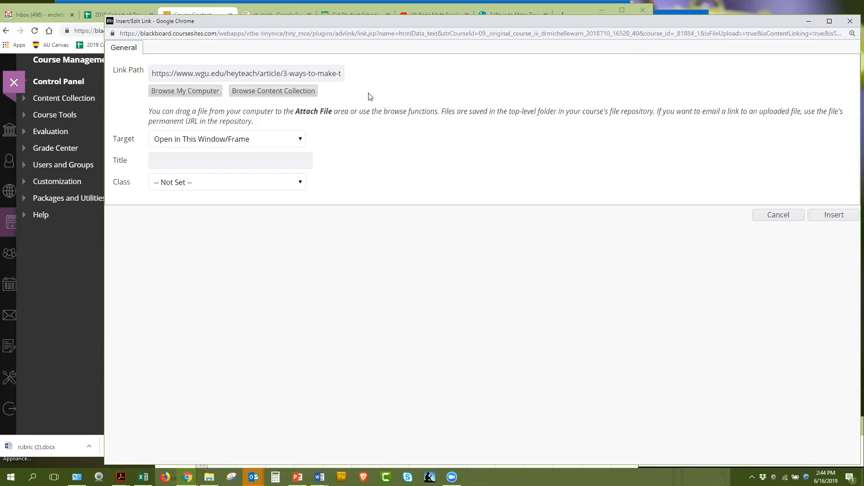
{"action": "left_click", "coordinate": [267, 140]}
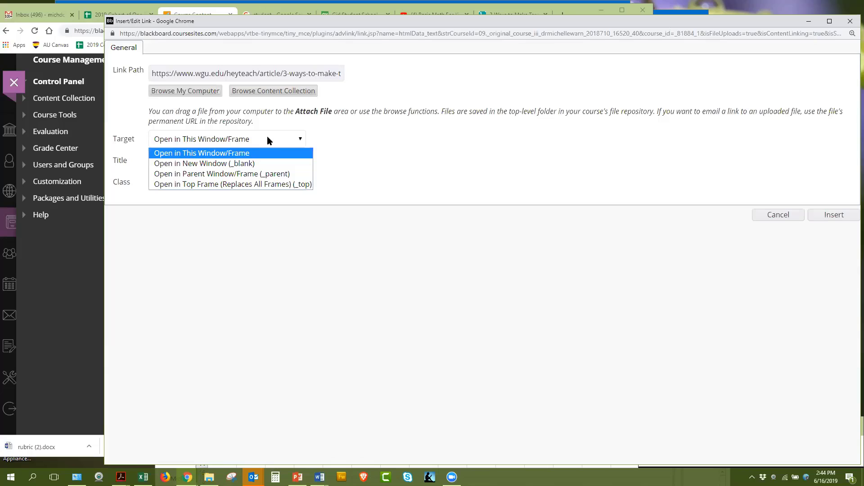
{"action": "left_click", "coordinate": [251, 164]}
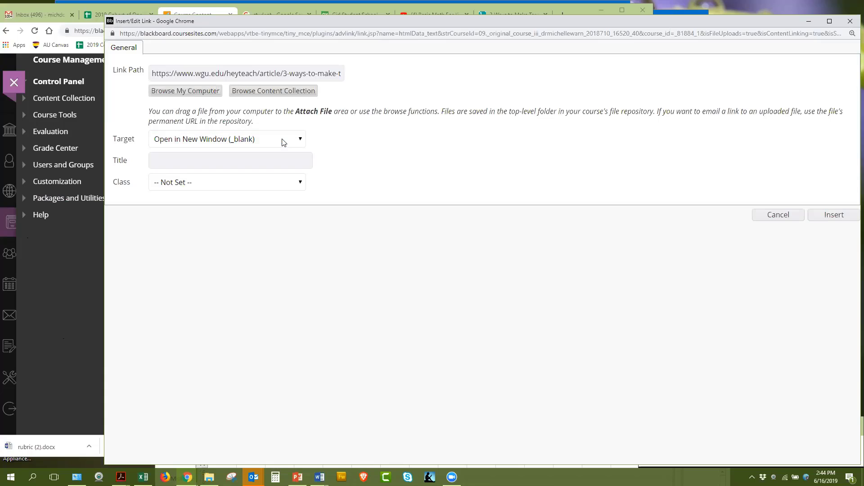
{"action": "left_click", "coordinate": [828, 216]}
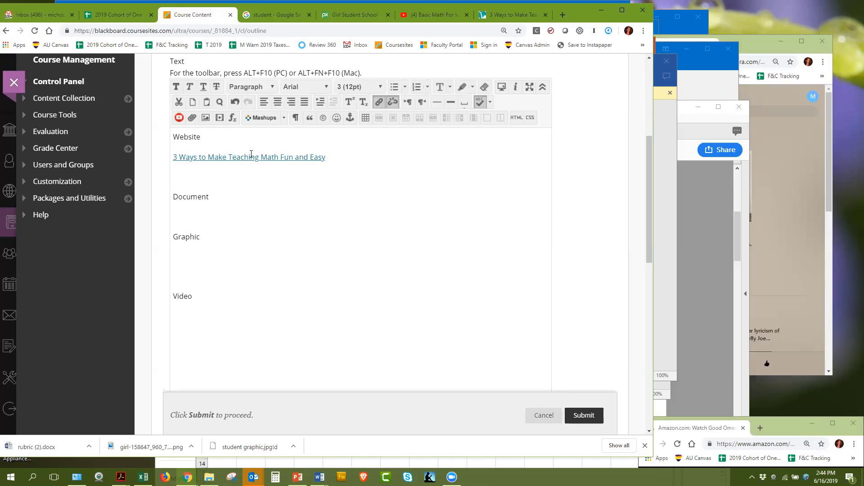
Step: Submit the edited item and test the "3 Ways to Make Teaching Math Fun and Easy" link
{"action": "left_click", "coordinate": [583, 415]}
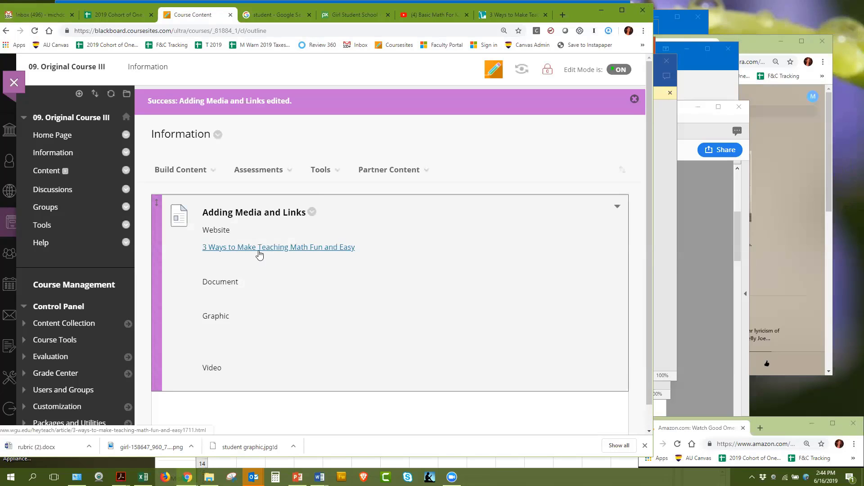
{"action": "left_click", "coordinate": [238, 247]}
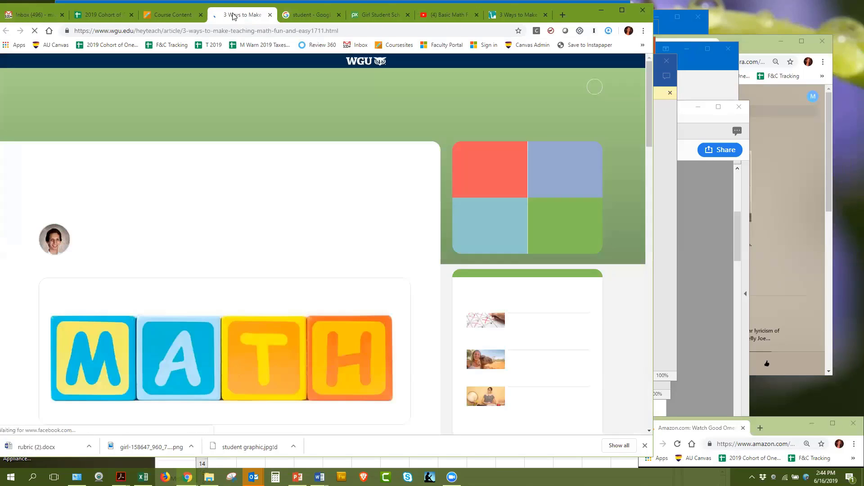
{"action": "left_click_drag", "start_coordinate": [233, 14], "coordinate": [251, 19]}
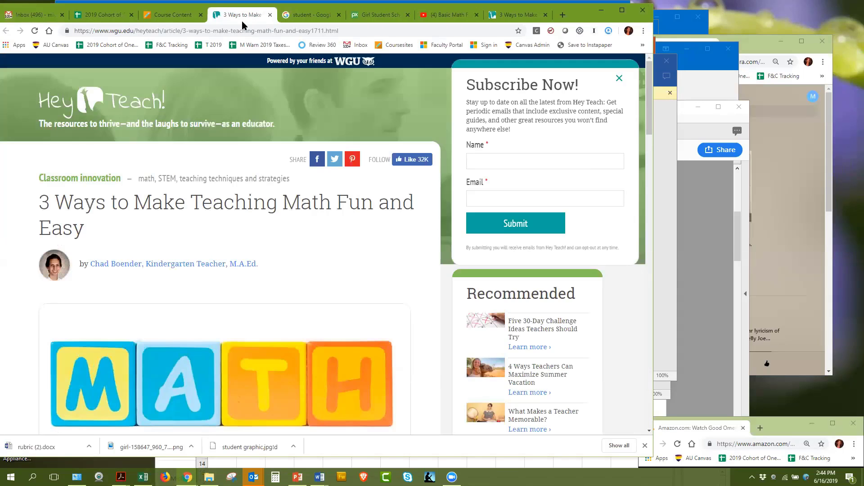
Step: Open the Adding Media and Links item for editing again and add the text "Grading Rubric" on a new line below Document
{"action": "left_click", "coordinate": [171, 13]}
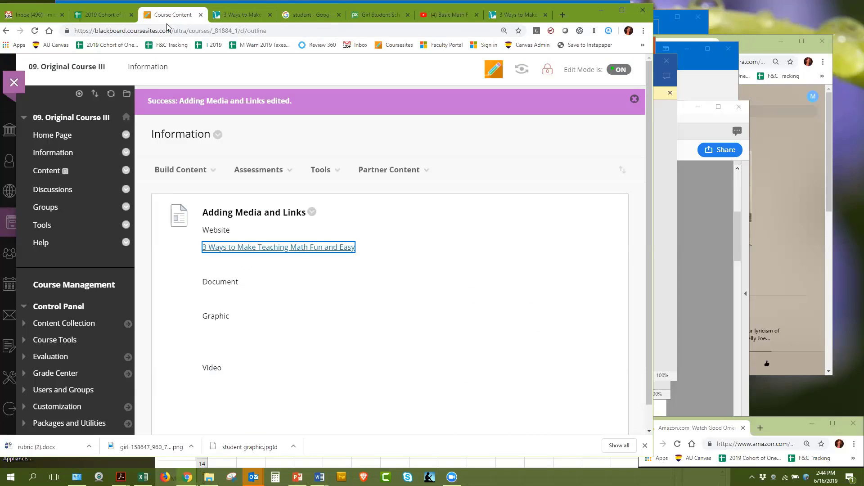
{"action": "left_click", "coordinate": [312, 212]}
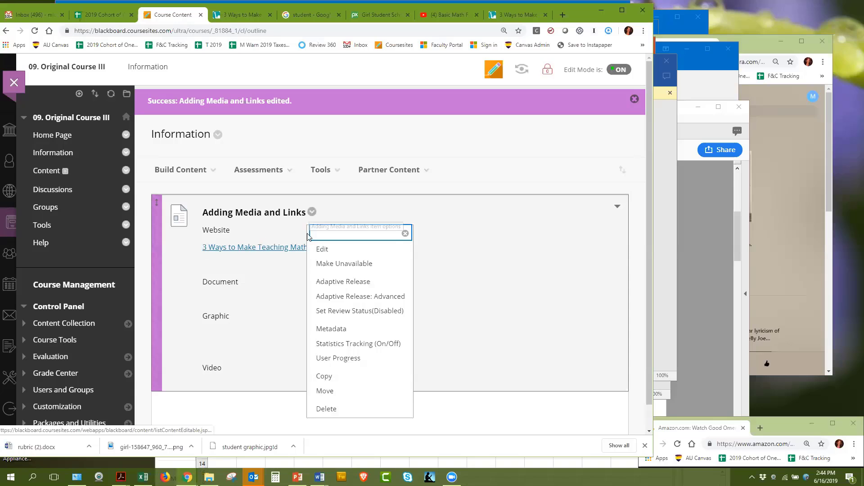
{"action": "left_click", "coordinate": [322, 249]}
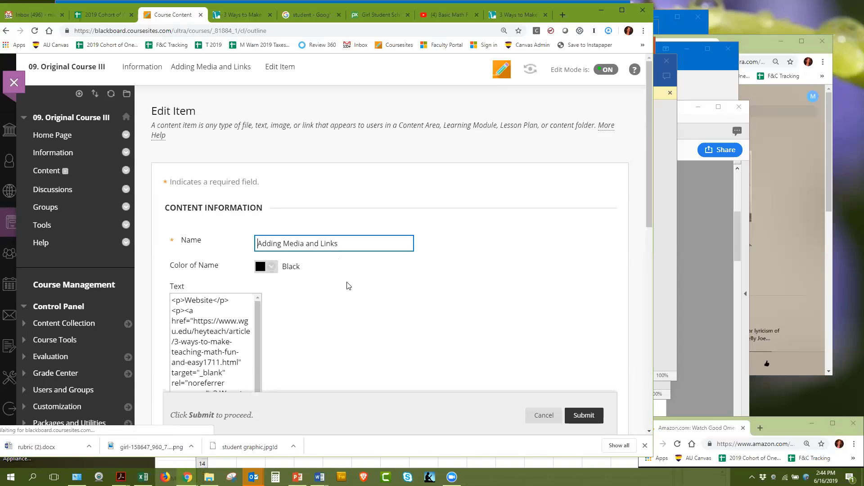
{"action": "scroll", "coordinate": [322, 225], "scroll_direction": "down", "scroll_amount": 5}
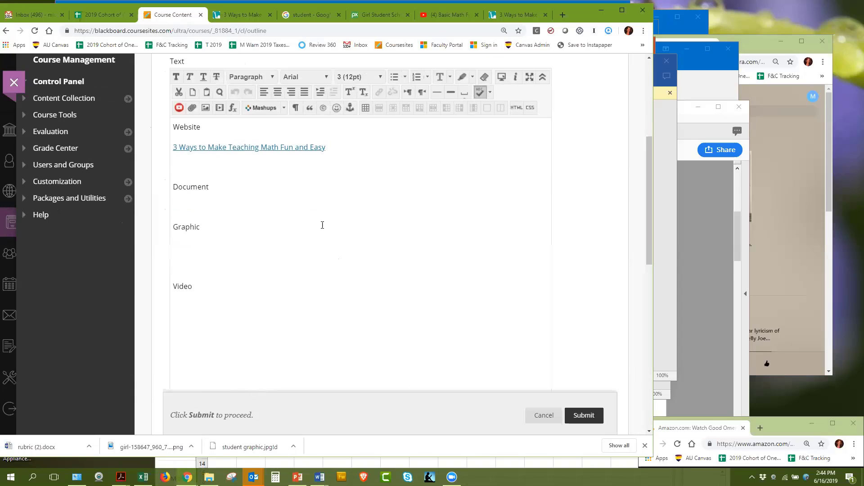
{"action": "double_click", "coordinate": [201, 188]}
{"action": "left_click", "coordinate": [207, 204]}
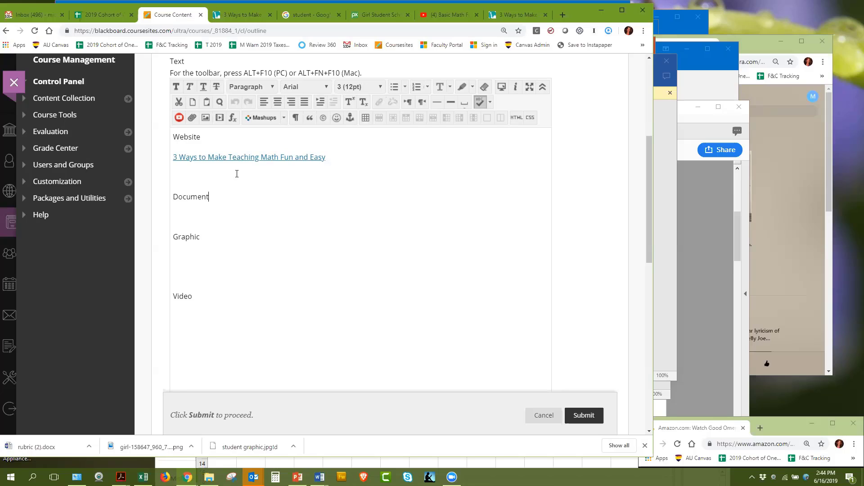
{"action": "key", "text": "Return"}
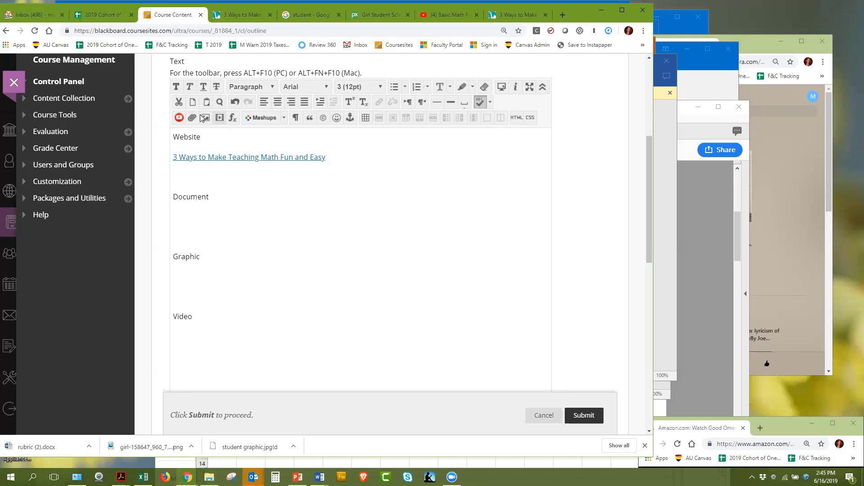
{"action": "left_click", "coordinate": [414, 87]}
{"action": "type", "text": "ding Rubric"}
Step: Link the "Grading Rubric" text to the file rubric.docx uploaded from the computer's Demo folder
{"action": "left_click_drag", "start_coordinate": [227, 219], "coordinate": [171, 219]}
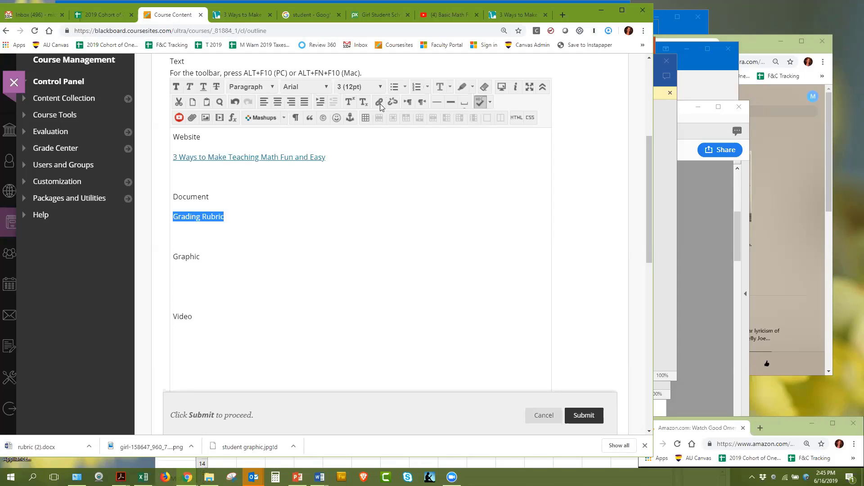
{"action": "left_click", "coordinate": [379, 103]}
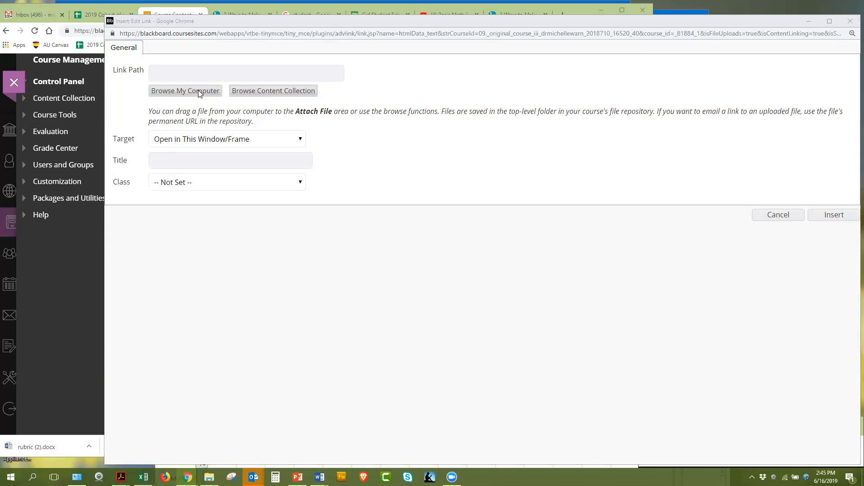
{"action": "left_click", "coordinate": [200, 91]}
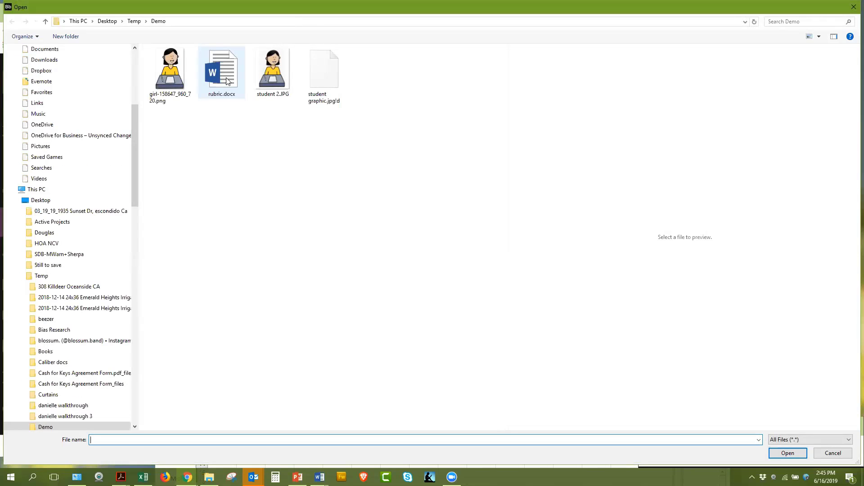
{"action": "double_click", "coordinate": [226, 81]}
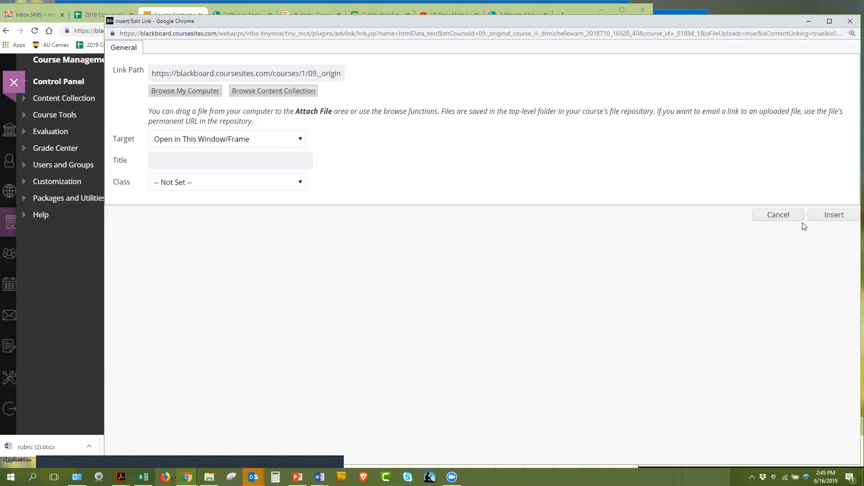
{"action": "left_click", "coordinate": [828, 217]}
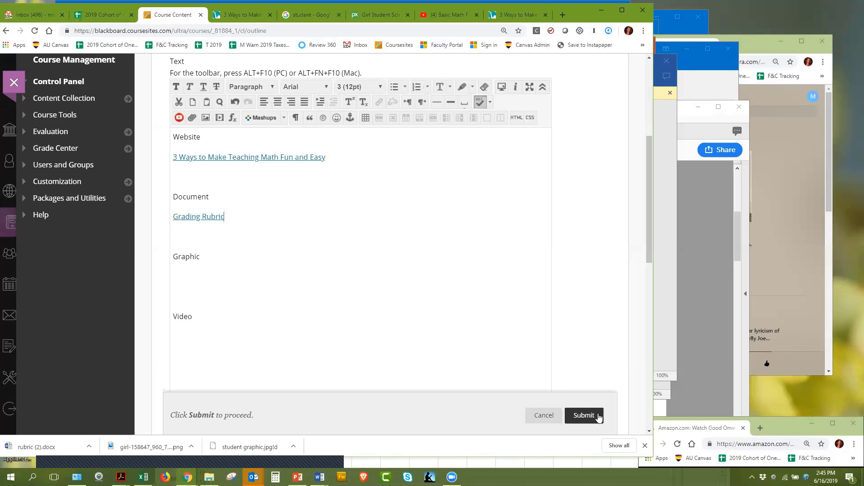
Step: Submit the edited item, test the Grading Rubric link by opening its downloaded Word document, and return to the course page
{"action": "left_click", "coordinate": [584, 415]}
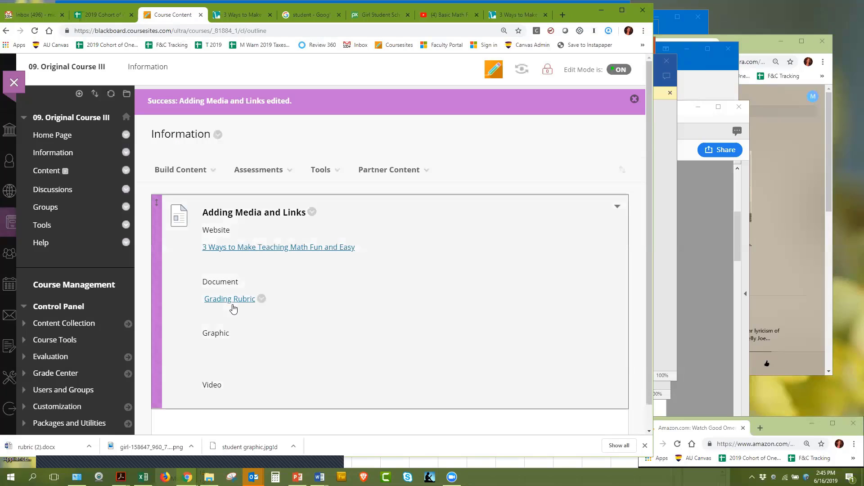
{"action": "scroll", "coordinate": [309, 266], "scroll_direction": "down", "scroll_amount": 1}
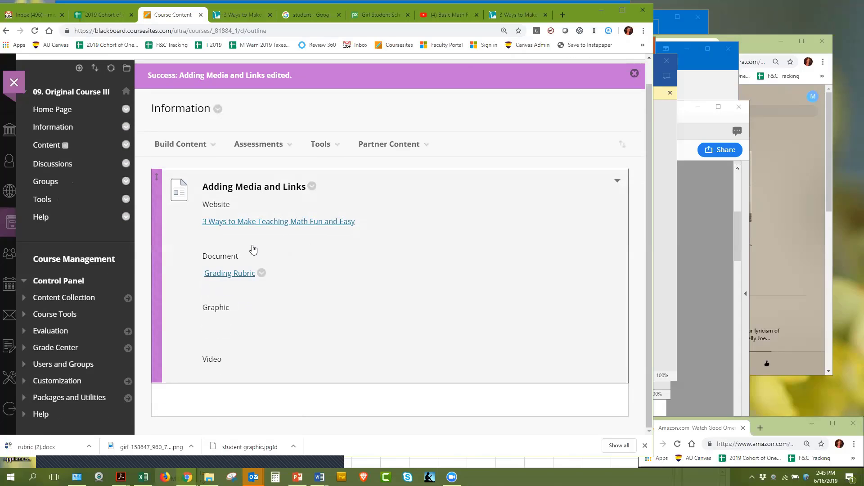
{"action": "left_click", "coordinate": [245, 276]}
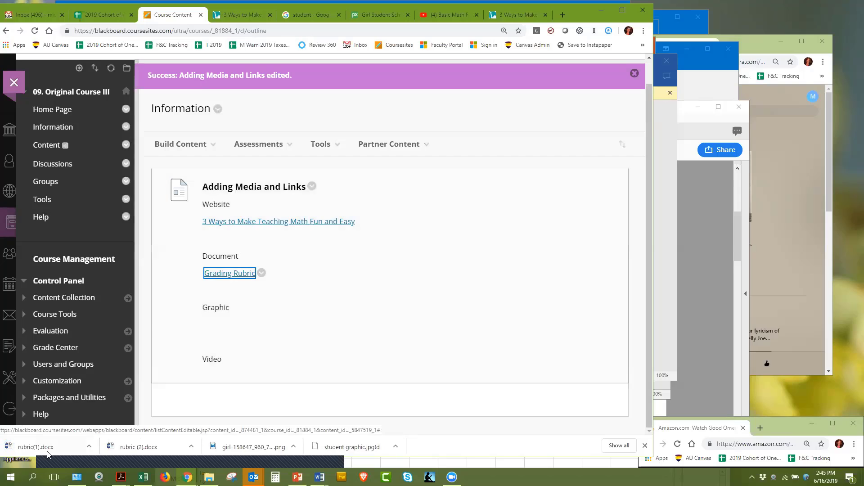
{"action": "left_click", "coordinate": [43, 451]}
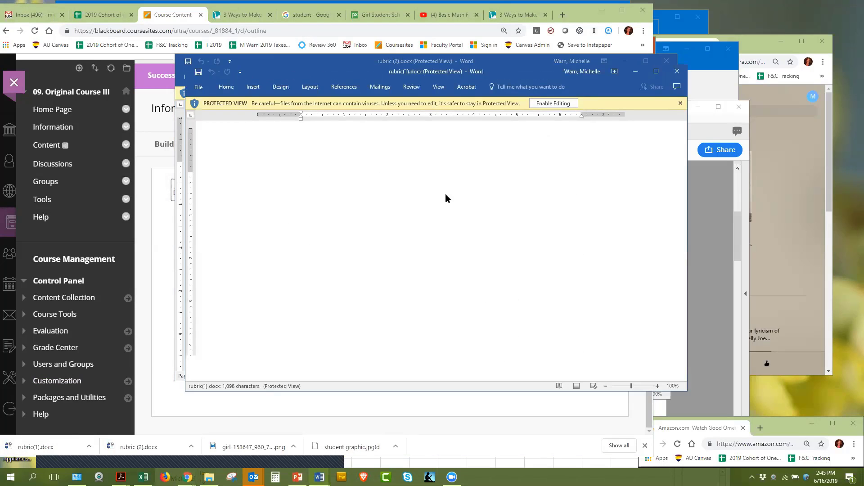
{"action": "left_click", "coordinate": [159, 307]}
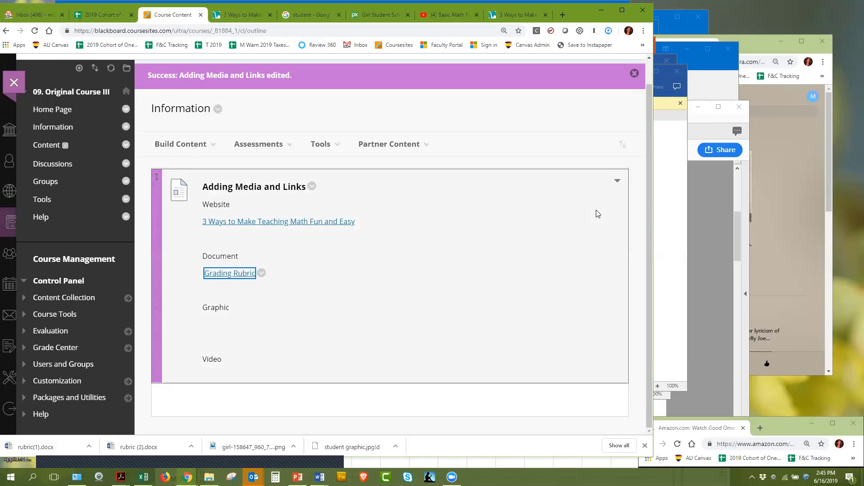
Step: Open the Adding Media and Links item for editing and place the cursor on the empty line below Graphic
{"action": "left_click", "coordinate": [312, 186]}
{"action": "left_click", "coordinate": [320, 224]}
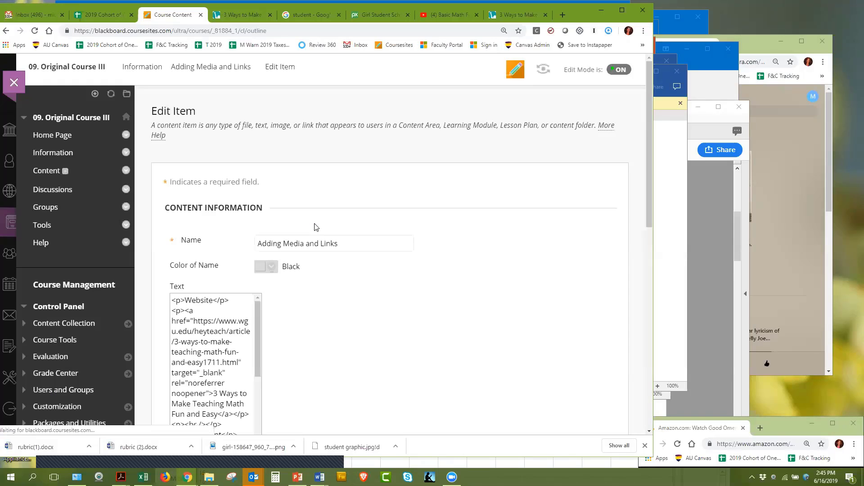
{"action": "scroll", "coordinate": [518, 216], "scroll_direction": "down", "scroll_amount": 5}
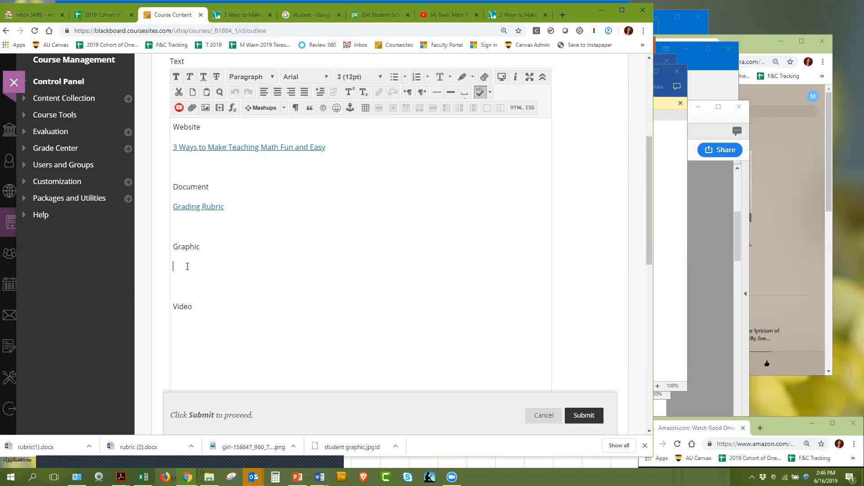
{"action": "left_click", "coordinate": [374, 18]}
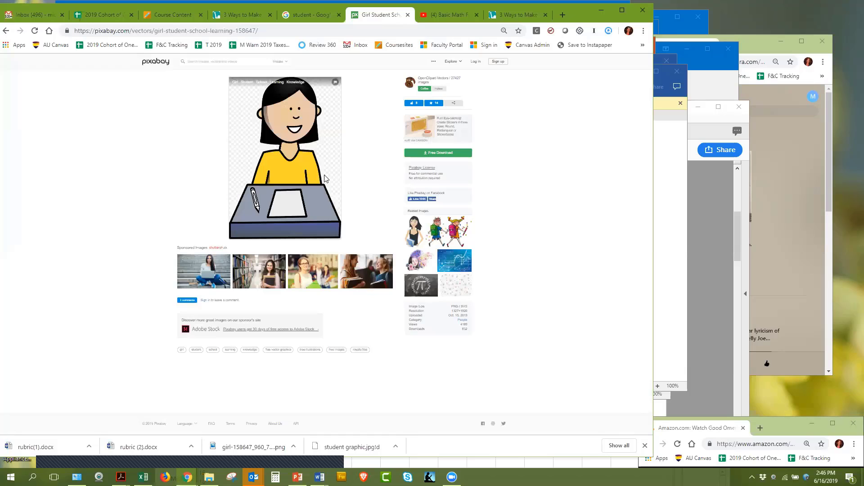
{"action": "key", "text": "ctrl+plus"}
{"action": "key", "text": "ctrl+plus"}
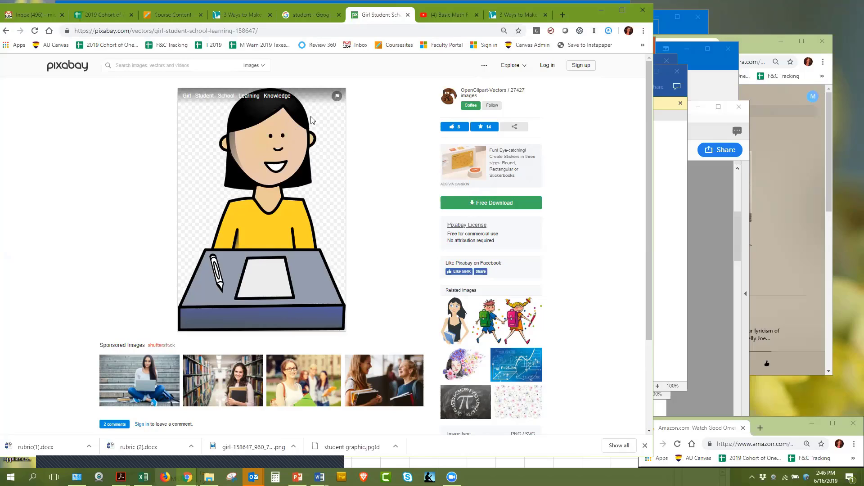
{"action": "right_click", "coordinate": [269, 140]}
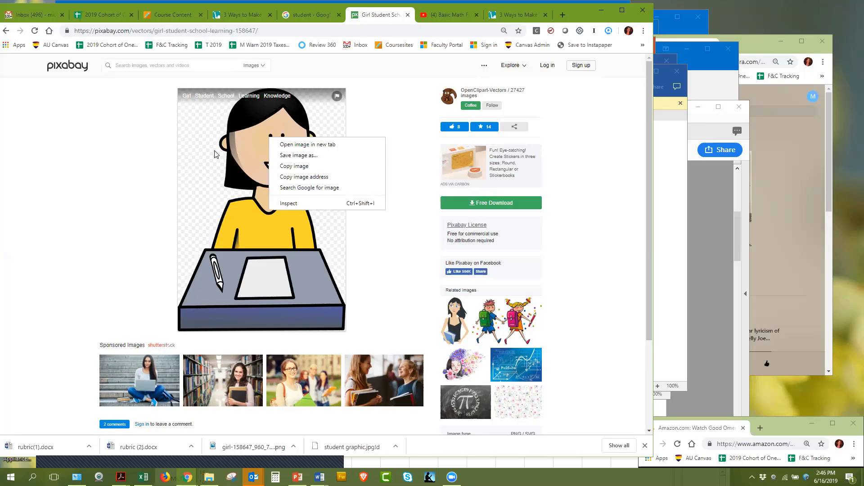
{"action": "left_click", "coordinate": [298, 155]}
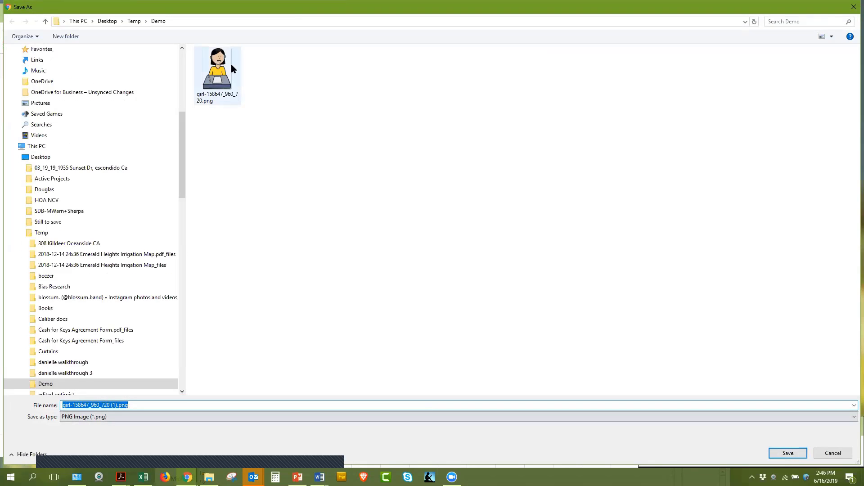
{"action": "left_click", "coordinate": [830, 453]}
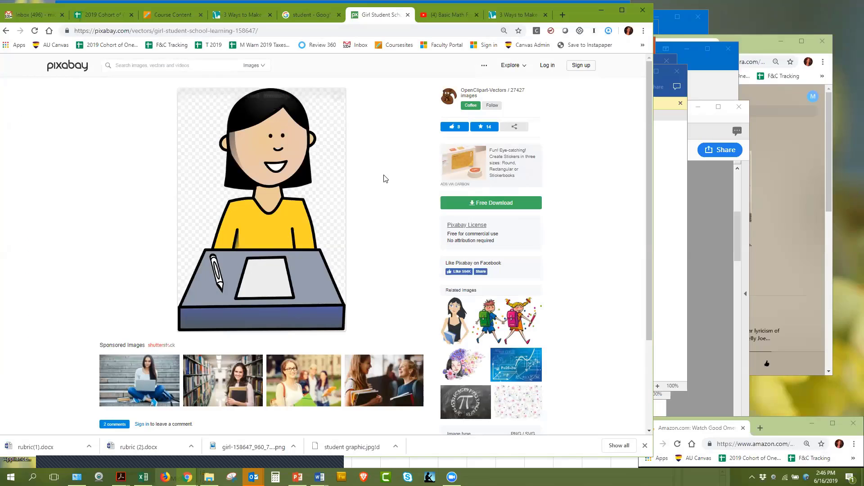
{"action": "left_click", "coordinate": [152, 11]}
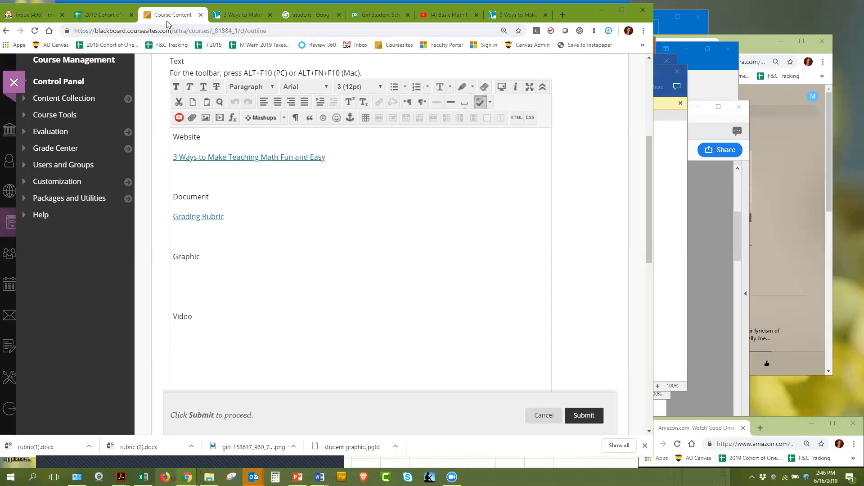
Step: Insert the image girl-158647_960_720.png from the computer's Demo folder below Graphic, without an image description
{"action": "left_click", "coordinate": [181, 287]}
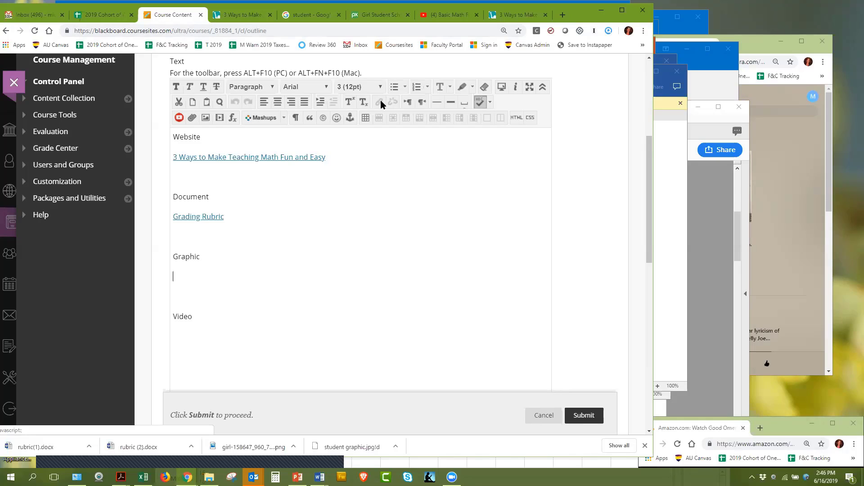
{"action": "left_click", "coordinate": [205, 119]}
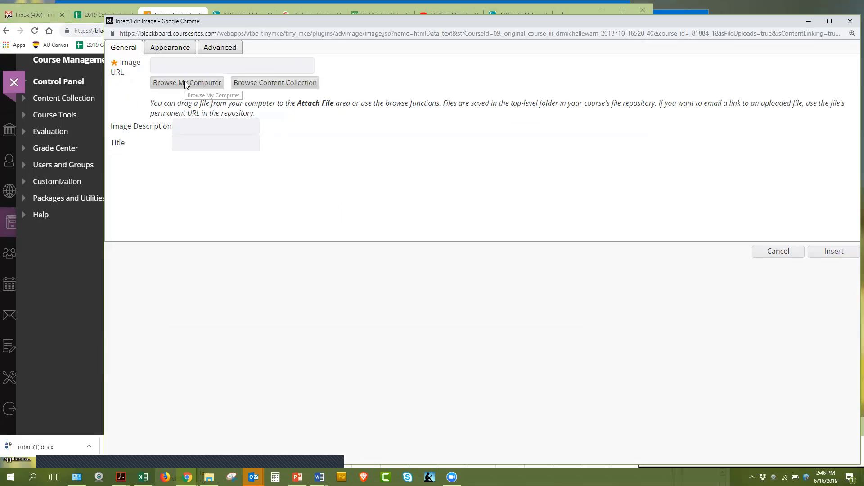
{"action": "left_click", "coordinate": [185, 82]}
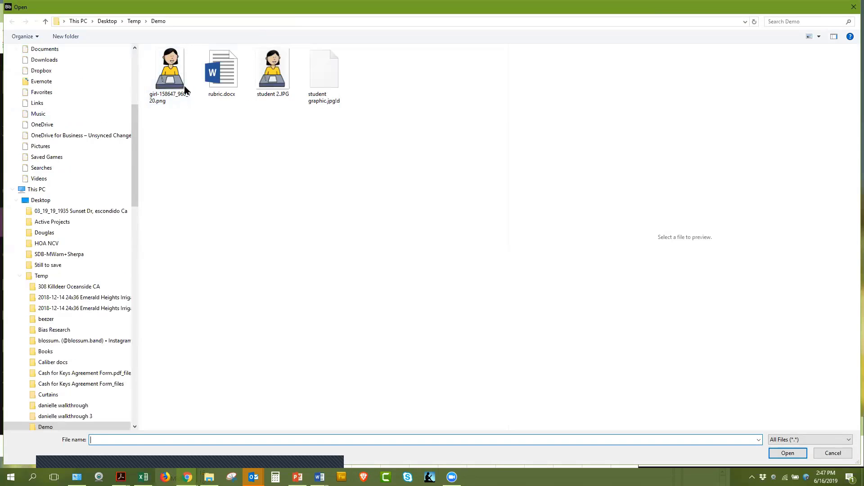
{"action": "double_click", "coordinate": [174, 71]}
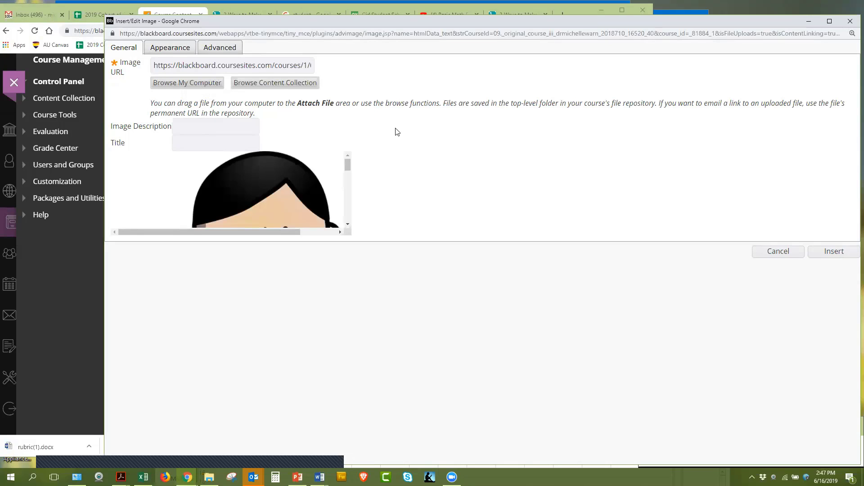
{"action": "scroll", "coordinate": [264, 180], "scroll_direction": "down", "scroll_amount": 5}
{"action": "scroll", "coordinate": [263, 180], "scroll_direction": "up", "scroll_amount": 5}
{"action": "left_click", "coordinate": [822, 253]}
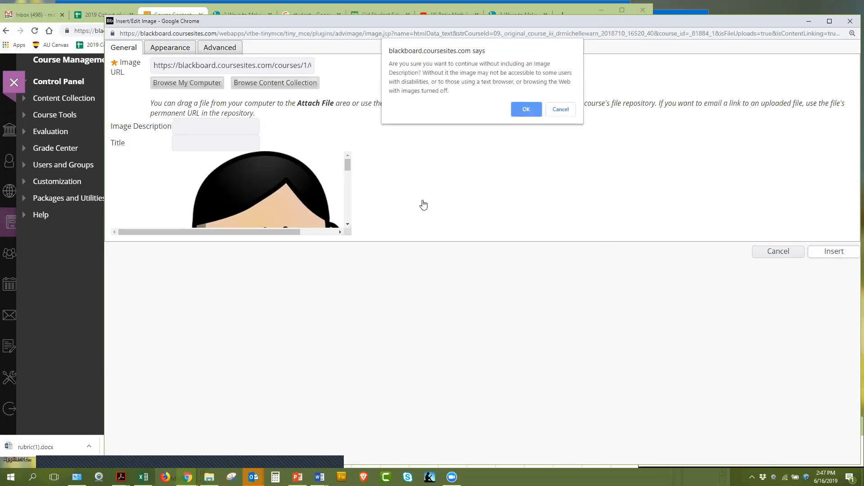
{"action": "left_click", "coordinate": [524, 109]}
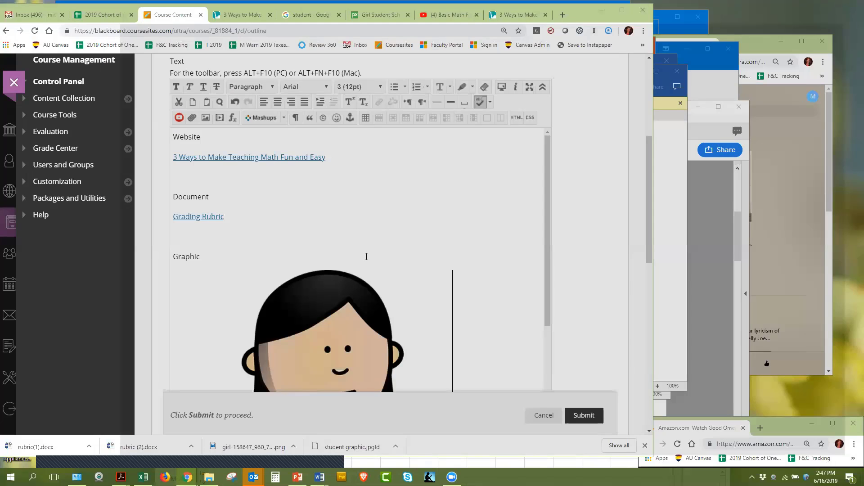
Step: Shrink the inserted student image below Graphic proportionally to about a third of its inserted width
{"action": "scroll", "coordinate": [485, 196], "scroll_direction": "down", "scroll_amount": 6}
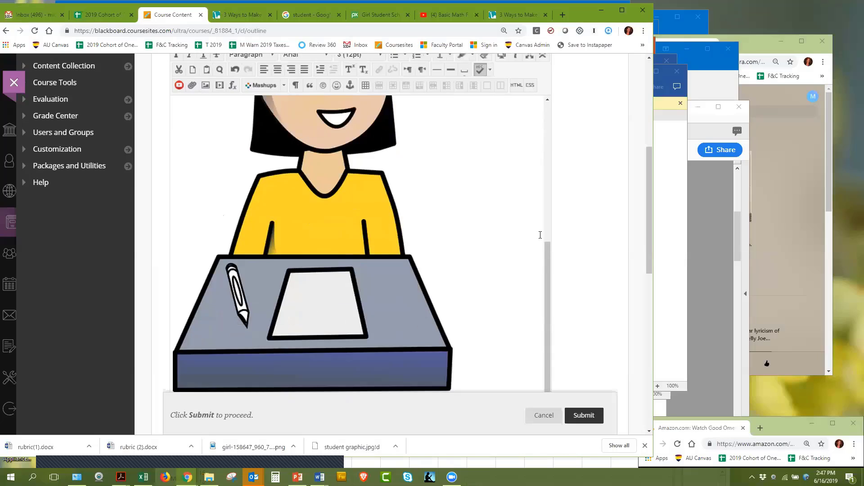
{"action": "scroll", "coordinate": [503, 229], "scroll_direction": "up", "scroll_amount": 3}
{"action": "scroll", "coordinate": [500, 229], "scroll_direction": "down", "scroll_amount": 2}
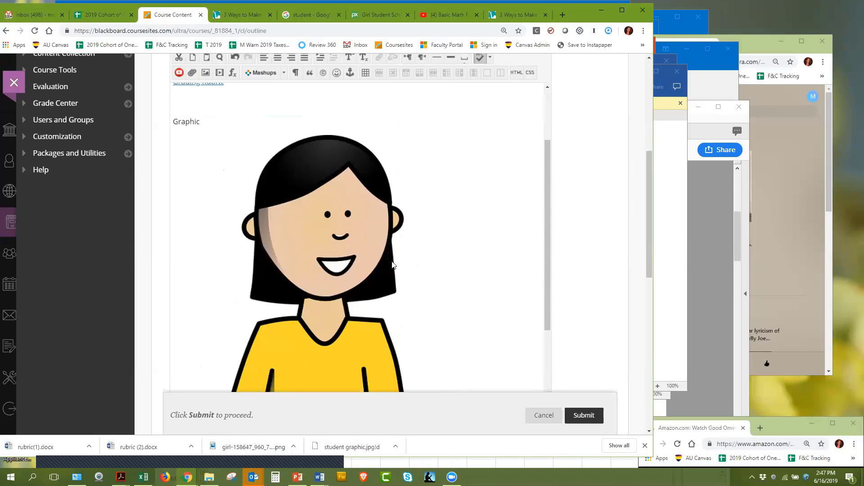
{"action": "left_click", "coordinate": [419, 178]}
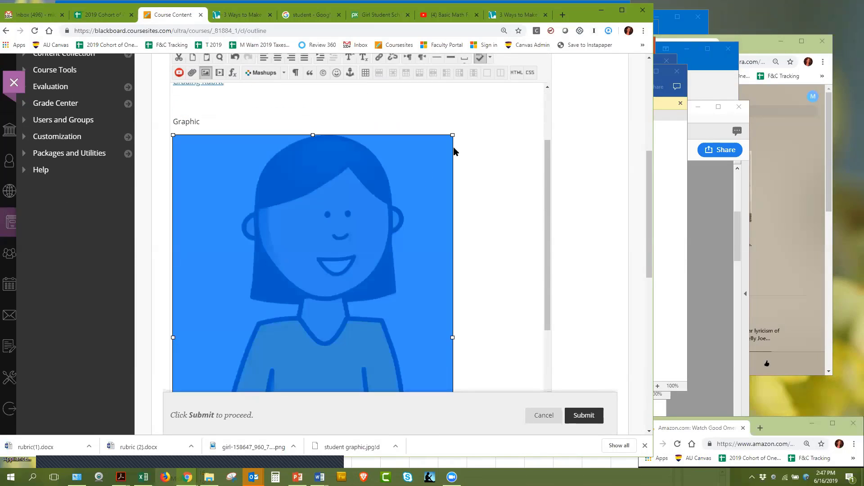
{"action": "left_click_drag", "start_coordinate": [452, 135], "coordinate": [454, 135]}
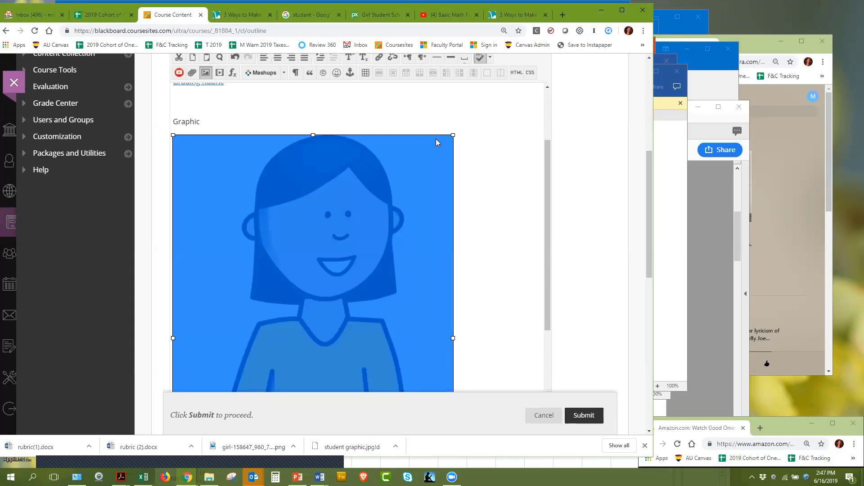
{"action": "left_click_drag", "start_coordinate": [453, 135], "coordinate": [256, 354]}
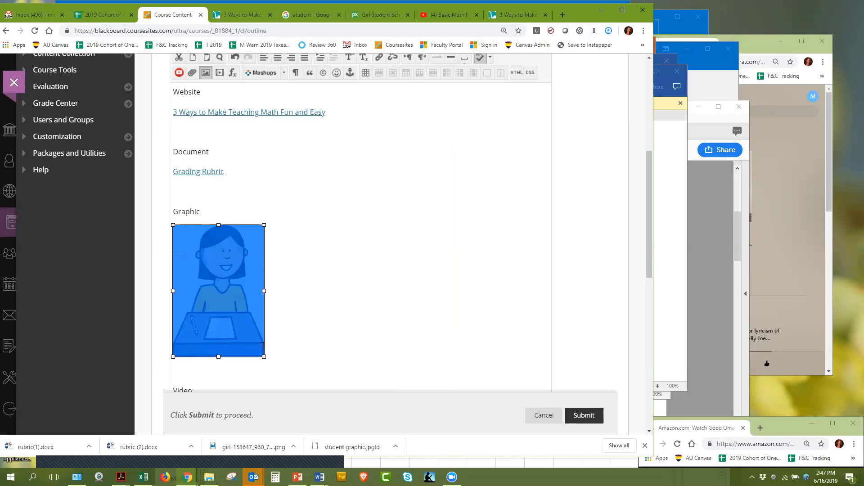
Step: Add the text "here is more information" after the word Graphic and copy that phrase
{"action": "left_click", "coordinate": [316, 253]}
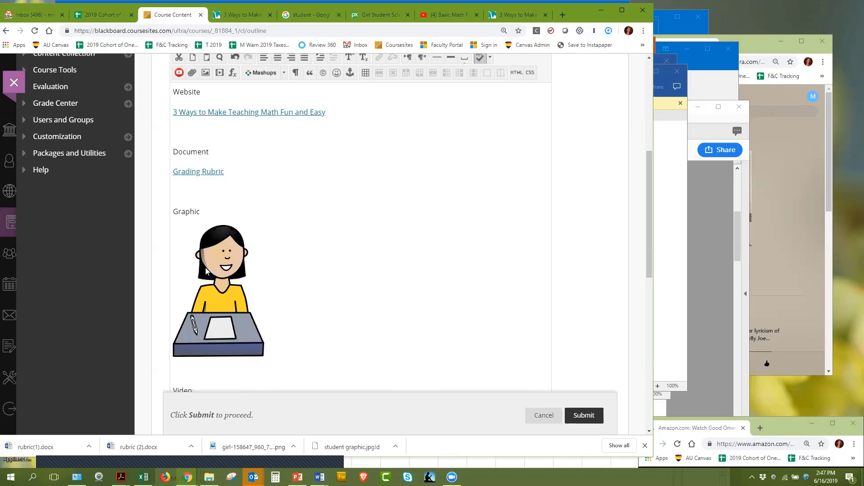
{"action": "left_click", "coordinate": [263, 205]}
{"action": "type", "text": "here is more information"}
{"action": "left_click_drag", "start_coordinate": [288, 212], "coordinate": [209, 223]}
{"action": "key", "text": "ctrl+c"}
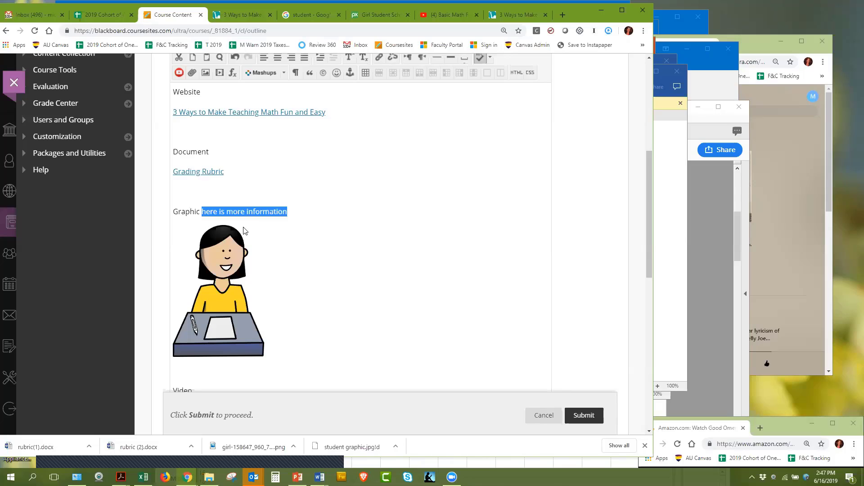
Step: Paste "here is more information" on three separate lines between the Graphic line and the student image
{"action": "left_click", "coordinate": [304, 208]}
{"action": "key", "text": "Return"}
{"action": "key", "text": "ctrl+v"}
{"action": "key", "text": "Return"}
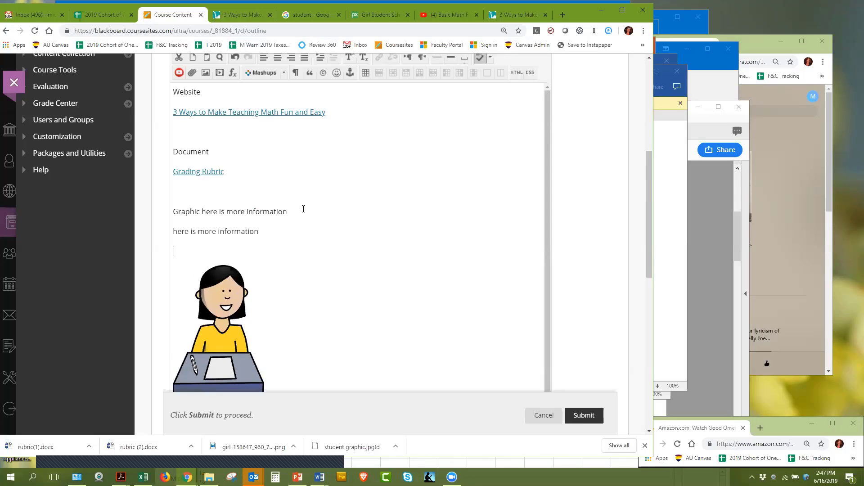
{"action": "key", "text": "ctrl+v"}
{"action": "left_click", "coordinate": [193, 274]}
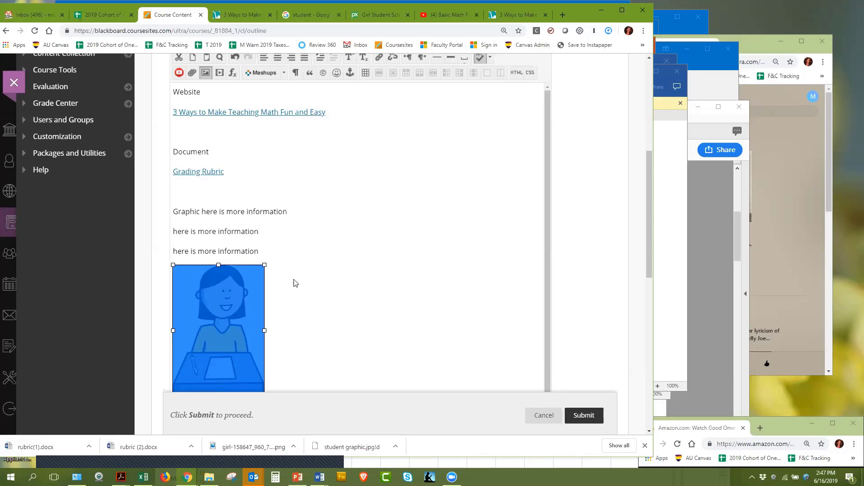
{"action": "left_click", "coordinate": [275, 247]}
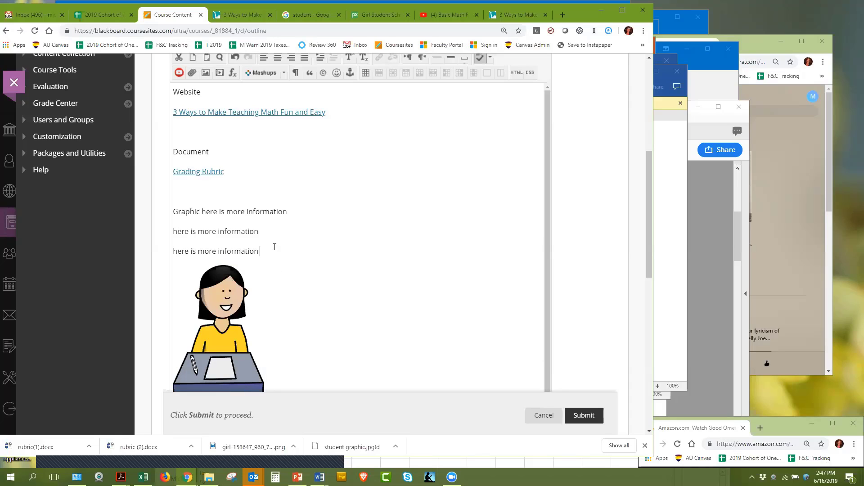
{"action": "key", "text": "Return"}
{"action": "key", "text": "ctrl+v"}
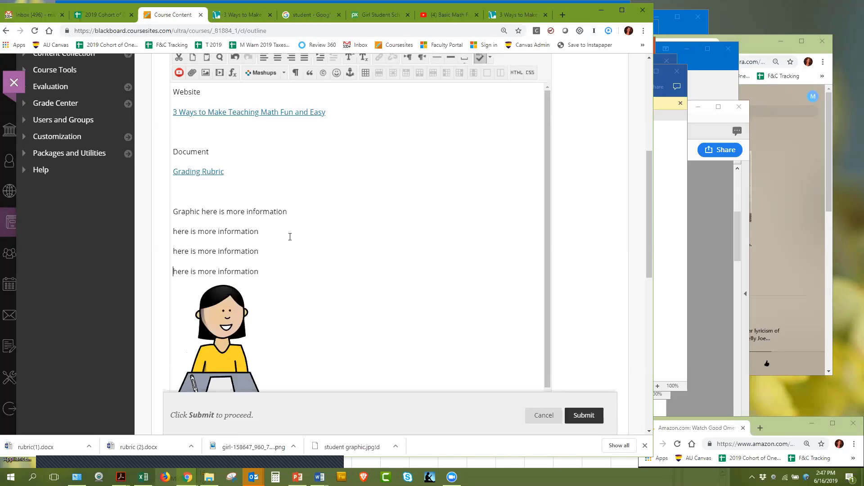
Step: Open the student image's properties for editing and set its appearance alignment to Left
{"action": "scroll", "coordinate": [265, 330], "scroll_direction": "down", "scroll_amount": 1}
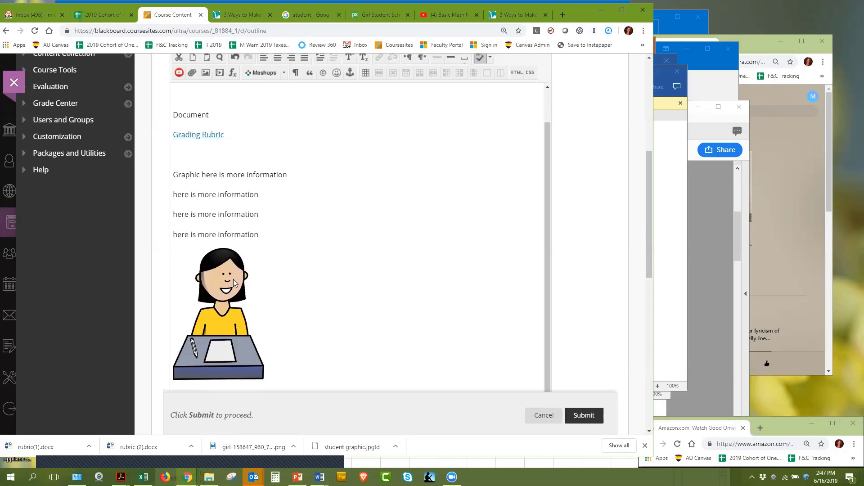
{"action": "left_click", "coordinate": [215, 275]}
{"action": "left_click", "coordinate": [215, 275]}
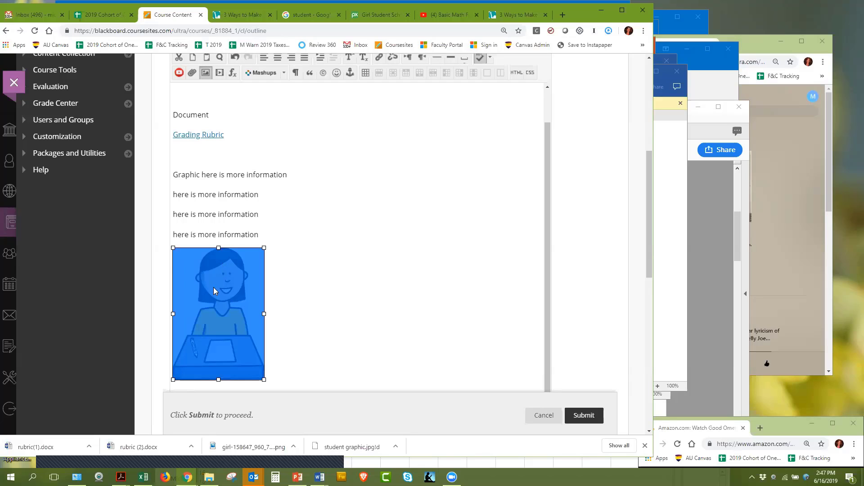
{"action": "scroll", "coordinate": [173, 308], "scroll_direction": "up", "scroll_amount": 1}
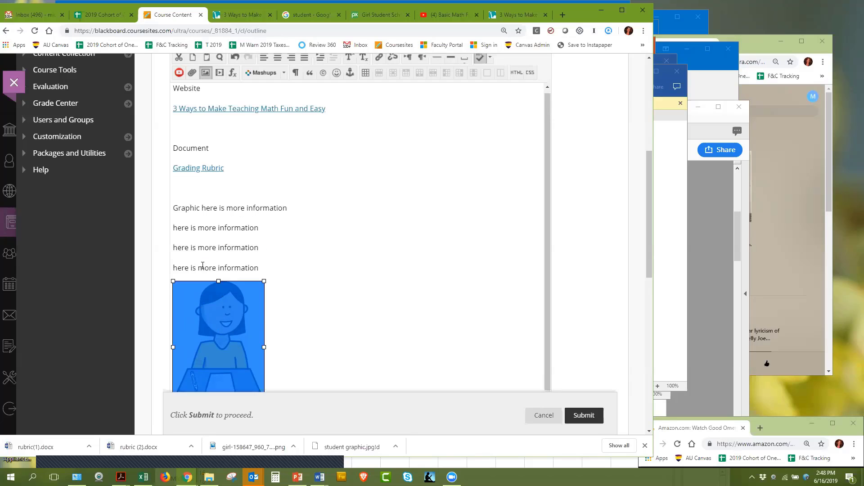
{"action": "left_click", "coordinate": [206, 75]}
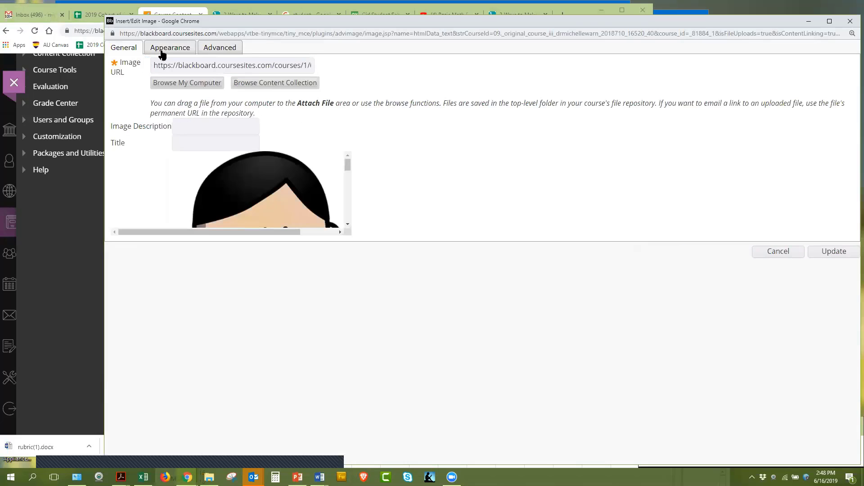
{"action": "left_click", "coordinate": [161, 48]}
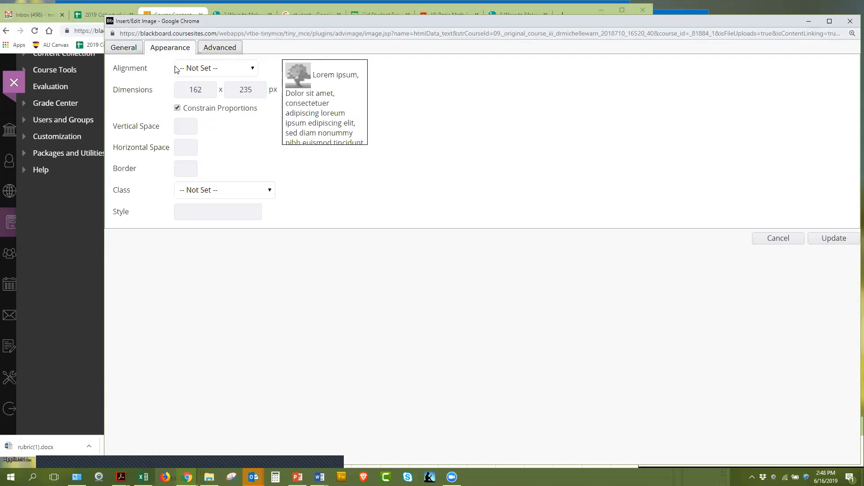
{"action": "left_click", "coordinate": [225, 69]}
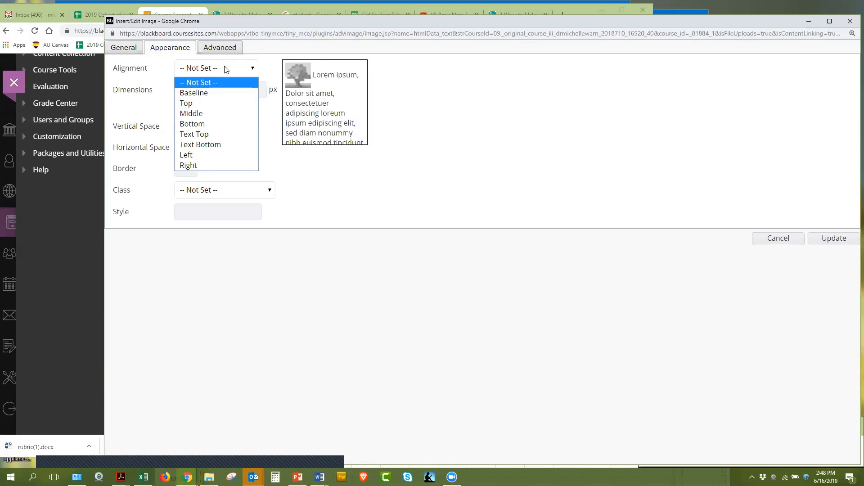
{"action": "left_click", "coordinate": [192, 156]}
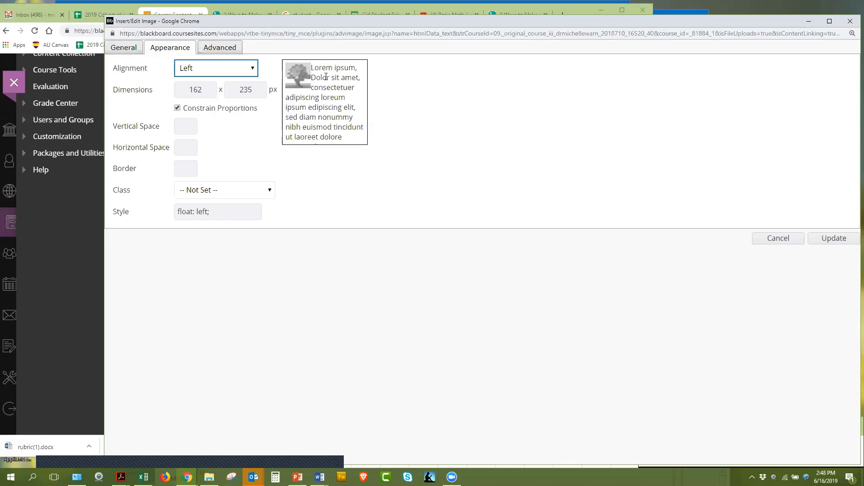
Step: Try the Right, Middle, Bottom and Top alignments in the preview and return the image alignment to Left
{"action": "left_click", "coordinate": [249, 68]}
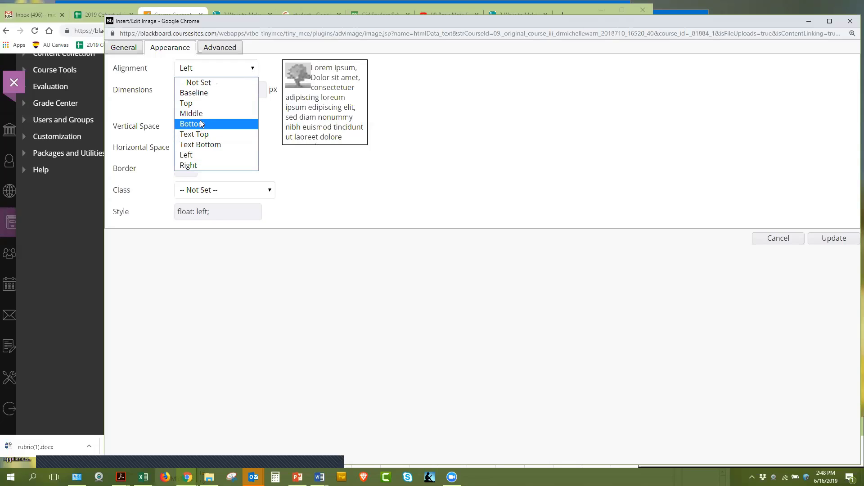
{"action": "left_click", "coordinate": [196, 165]}
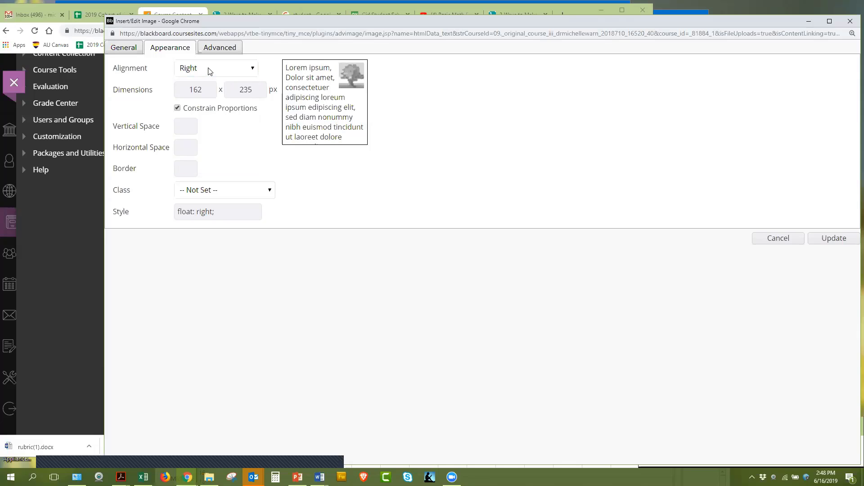
{"action": "left_click", "coordinate": [209, 69]}
{"action": "left_click", "coordinate": [196, 153]}
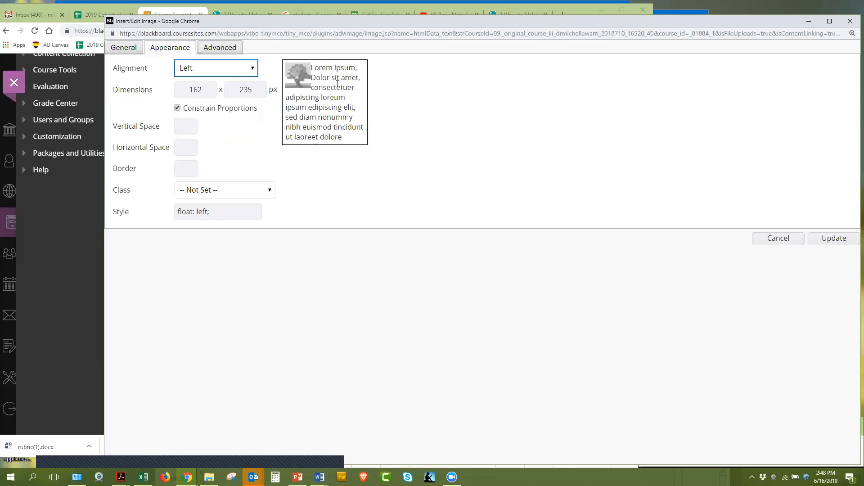
{"action": "left_click", "coordinate": [236, 68]}
{"action": "left_click", "coordinate": [206, 114]}
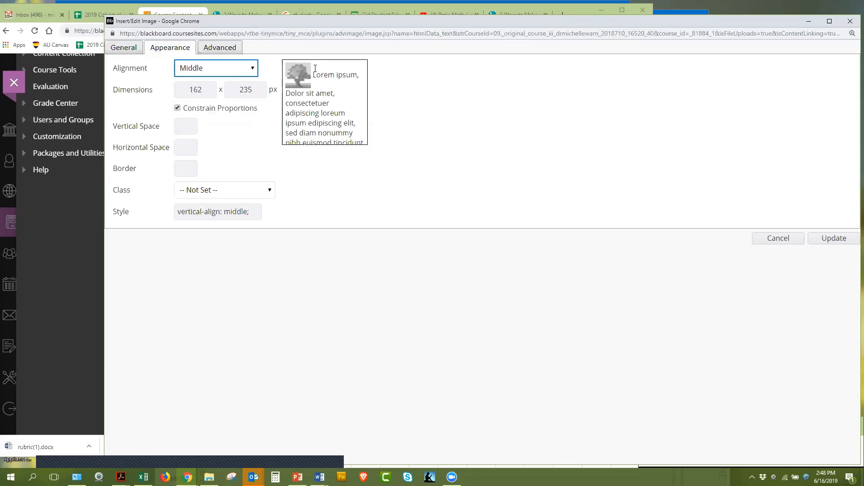
{"action": "left_click", "coordinate": [226, 68]}
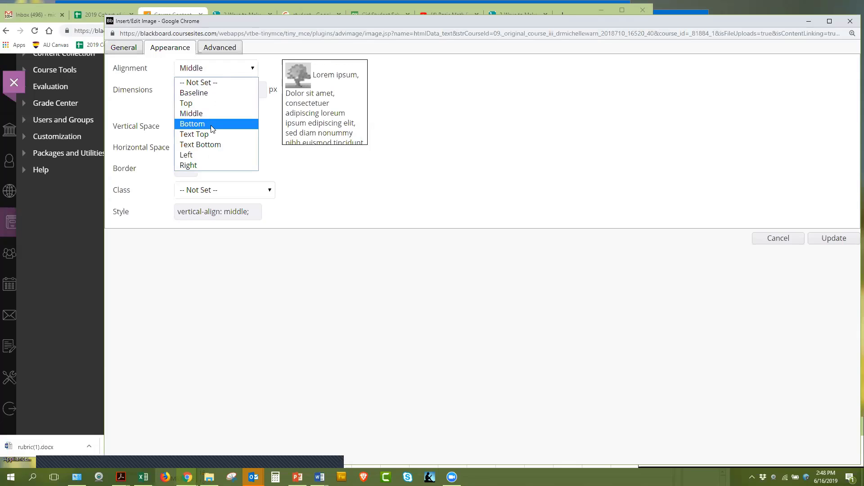
{"action": "left_click", "coordinate": [254, 124]}
{"action": "left_click", "coordinate": [216, 68]}
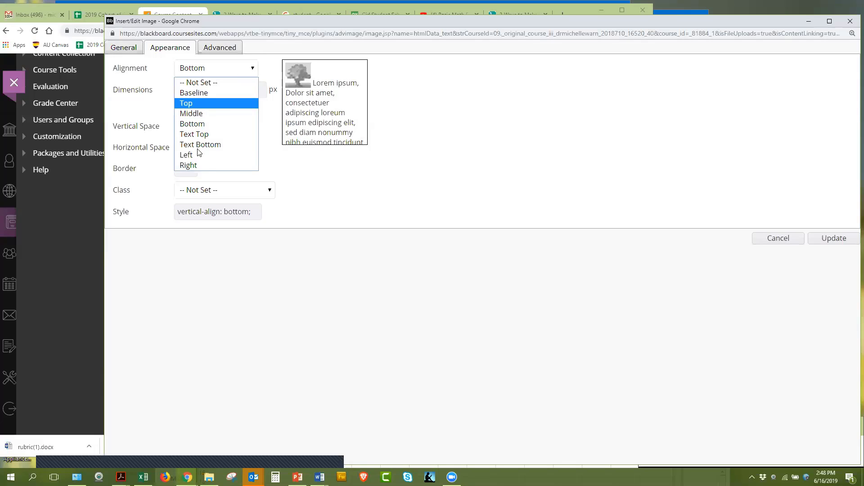
{"action": "left_click", "coordinate": [197, 103]}
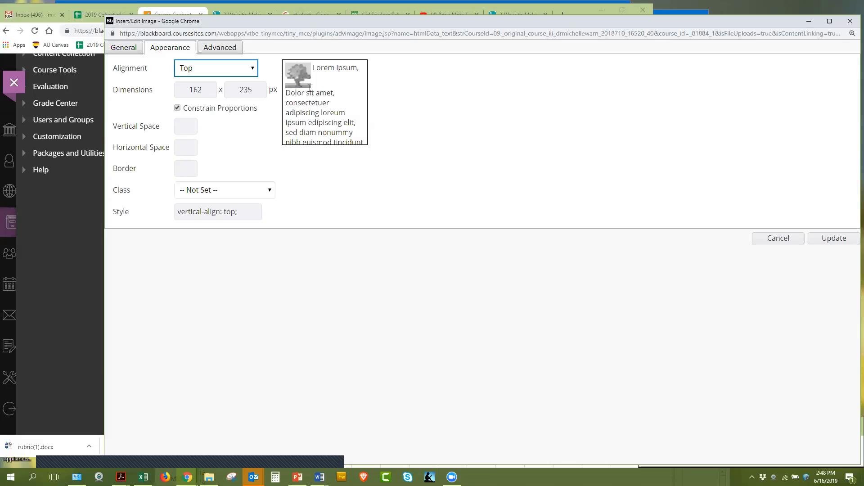
{"action": "left_click", "coordinate": [238, 70]}
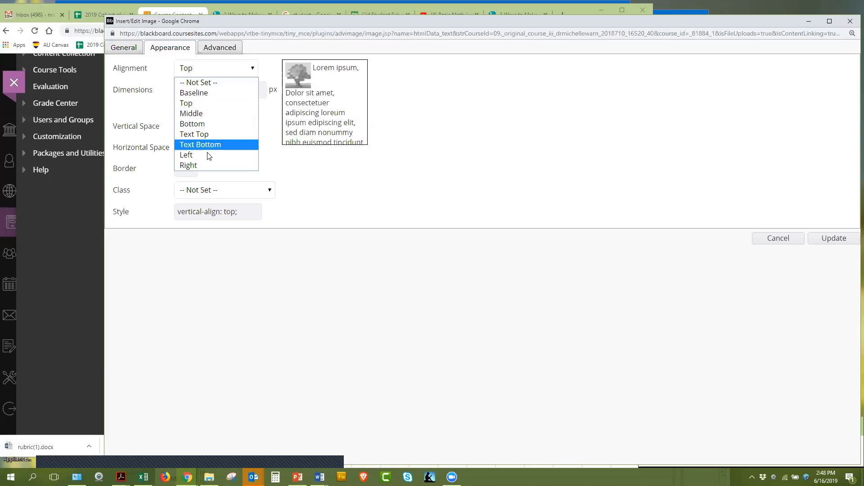
{"action": "left_click", "coordinate": [236, 154]}
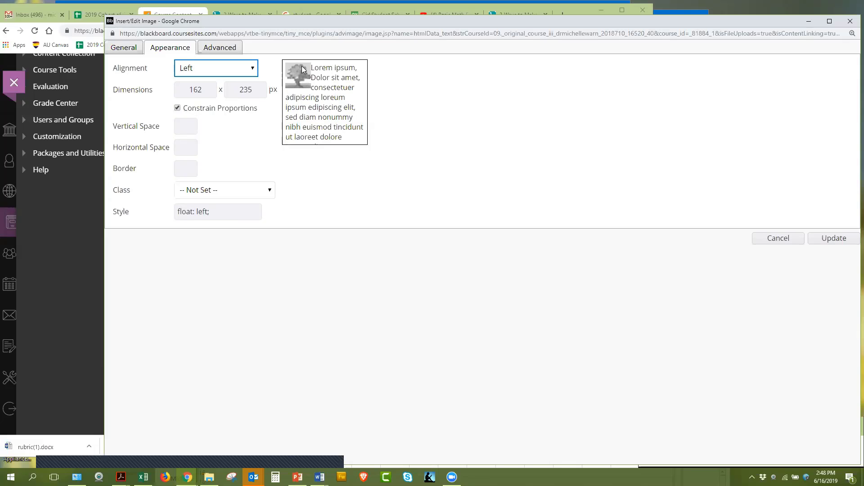
Step: Set both the vertical space and the horizontal space around the image to 15
{"action": "left_click", "coordinate": [193, 127]}
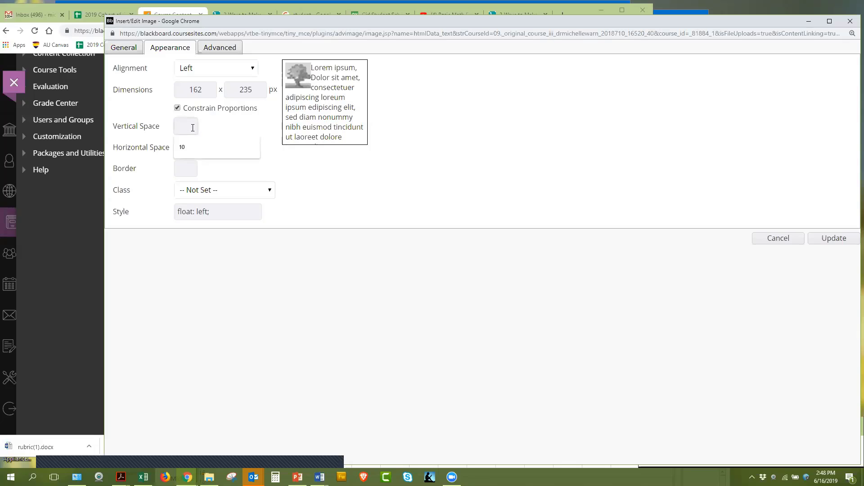
{"action": "type", "text": "15"}
{"action": "left_click", "coordinate": [187, 141]}
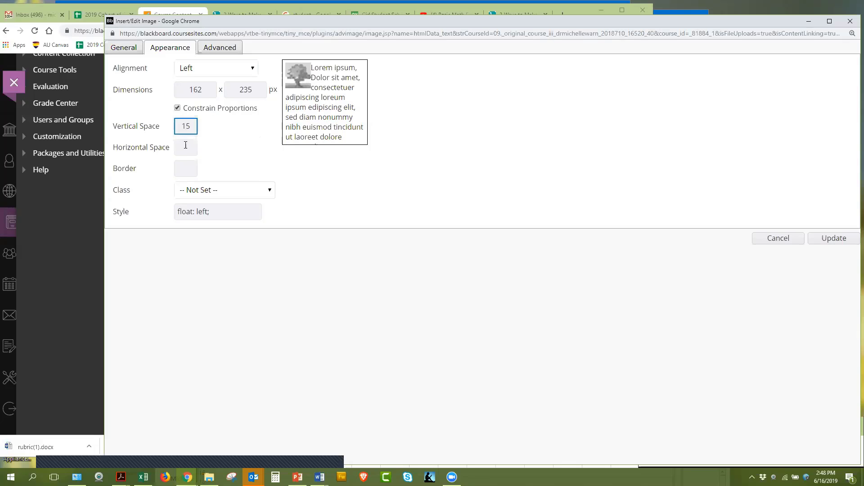
{"action": "type", "text": "15"}
{"action": "left_click", "coordinate": [216, 140]}
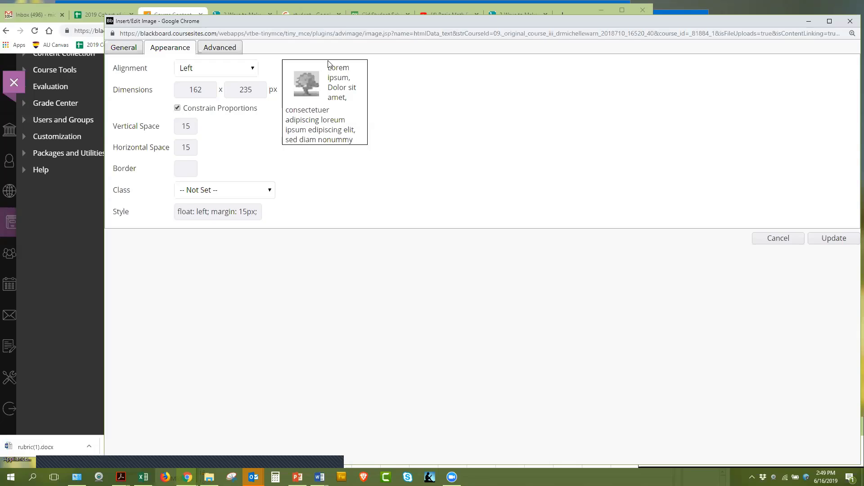
Step: Keep the Left alignment and update the image with its new appearance settings, continuing without an image description
{"action": "left_click", "coordinate": [216, 68]}
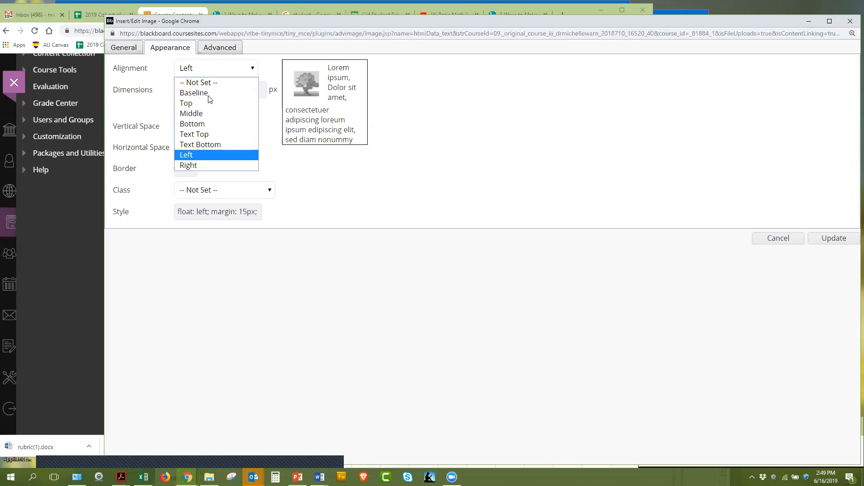
{"action": "left_click", "coordinate": [187, 156]}
{"action": "left_click_drag", "start_coordinate": [190, 127], "coordinate": [178, 148]}
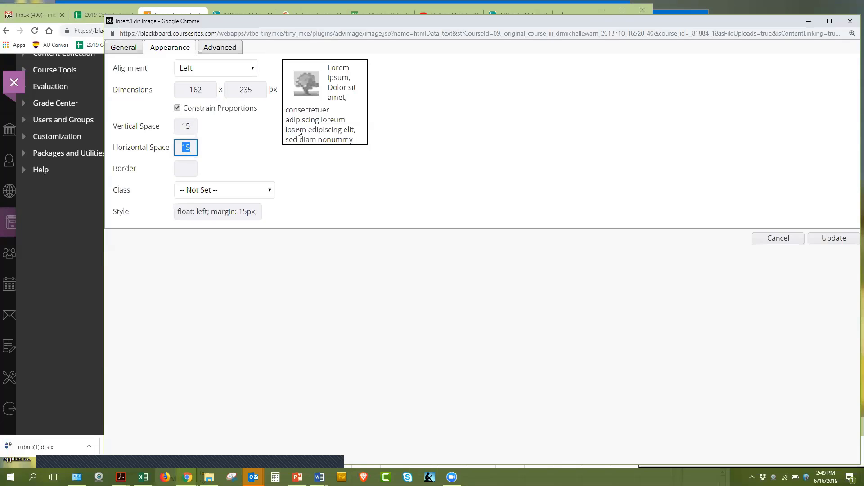
{"action": "left_click", "coordinate": [836, 241]}
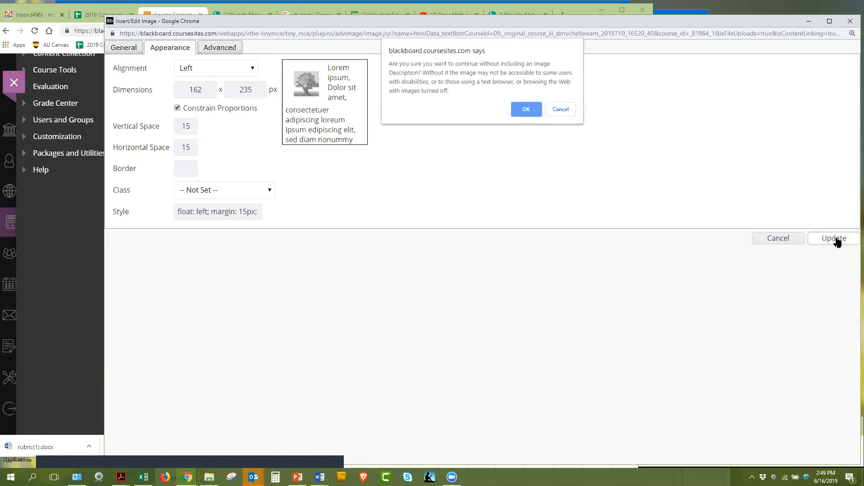
{"action": "left_click", "coordinate": [530, 109]}
Step: Fill the space beside the student image with a paragraph of repeated "here is more information" text
{"action": "scroll", "coordinate": [402, 163], "scroll_direction": "down", "scroll_amount": 1}
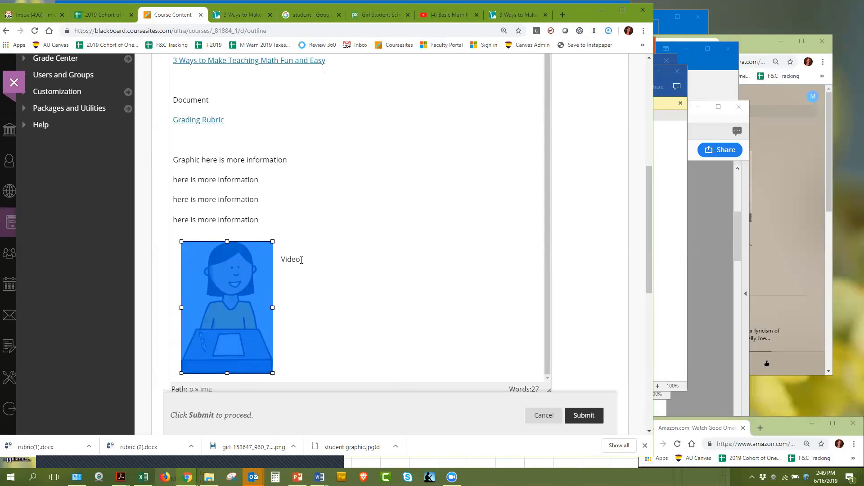
{"action": "left_click", "coordinate": [281, 248]}
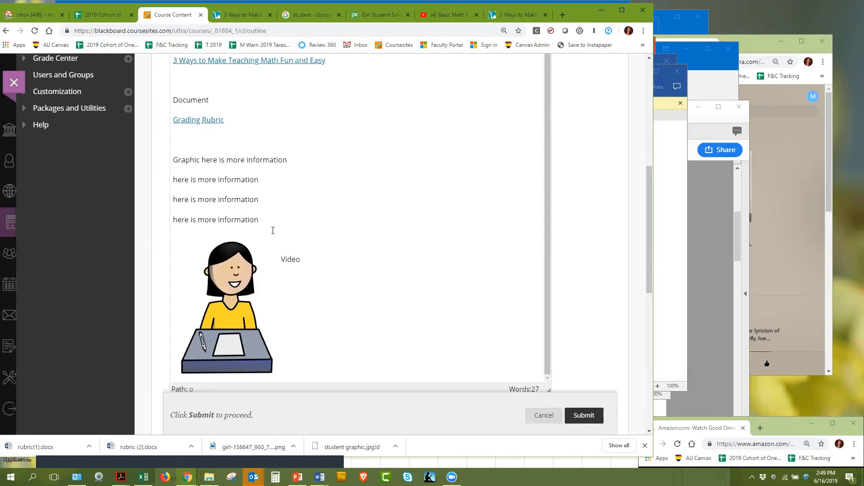
{"action": "key", "text": "ctrl+v"}
{"action": "key", "text": "ctrl+v"}
{"action": "key", "text": "ctrl+v"}
{"action": "key", "text": "ctrl+v"}
{"action": "key", "text": "ctrl+v"}
{"action": "key", "text": "ctrl+v"}
{"action": "key", "text": "ctrl+v"}
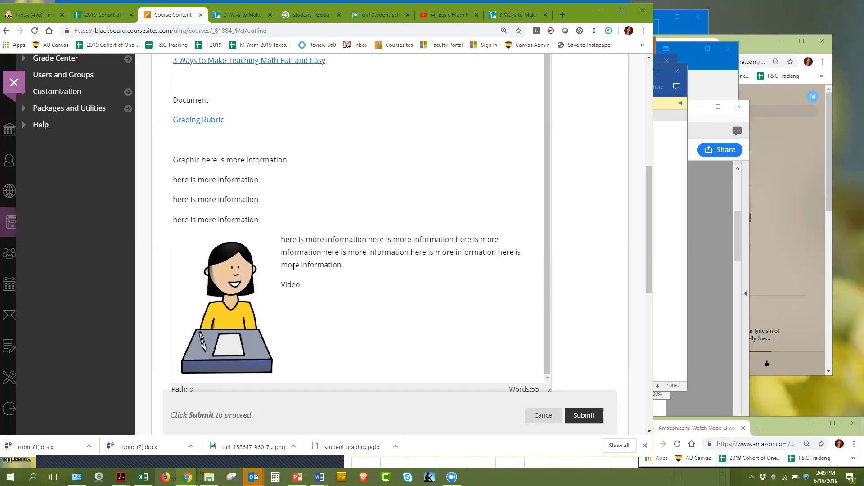
{"action": "key", "text": "ctrl+v"}
{"action": "key", "text": "ctrl+v"}
{"action": "key", "text": "ctrl+v"}
{"action": "key", "text": "ctrl+v"}
{"action": "key", "text": "ctrl+v"}
{"action": "key", "text": "ctrl+v"}
{"action": "key", "text": "ctrl+v"}
{"action": "key", "text": "ctrl+v"}
{"action": "key", "text": "ctrl+v"}
{"action": "key", "text": "ctrl+v"}
{"action": "key", "text": "ctrl+v"}
{"action": "key", "text": "ctrl+v"}
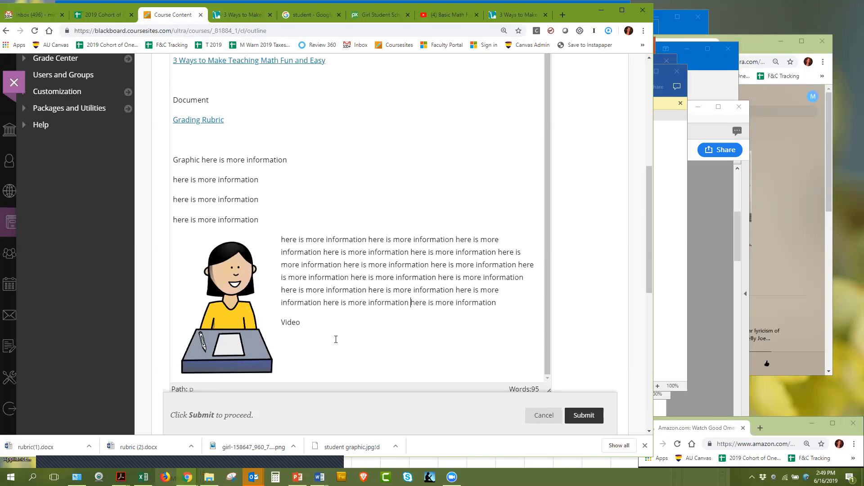
Step: Insert empty lines before the Video heading to move it below the student image
{"action": "scroll", "coordinate": [325, 277], "scroll_direction": "down", "scroll_amount": 3}
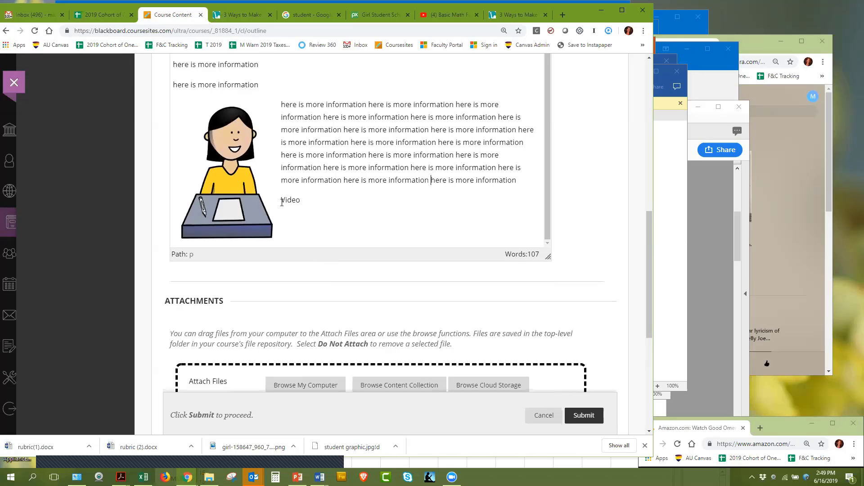
{"action": "key", "text": "Return"}
{"action": "key", "text": "Return"}
{"action": "key", "text": "Return"}
{"action": "key", "text": "Return"}
{"action": "key", "text": "Return"}
{"action": "key", "text": "Return"}
{"action": "scroll", "coordinate": [233, 140], "scroll_direction": "down", "scroll_amount": 1}
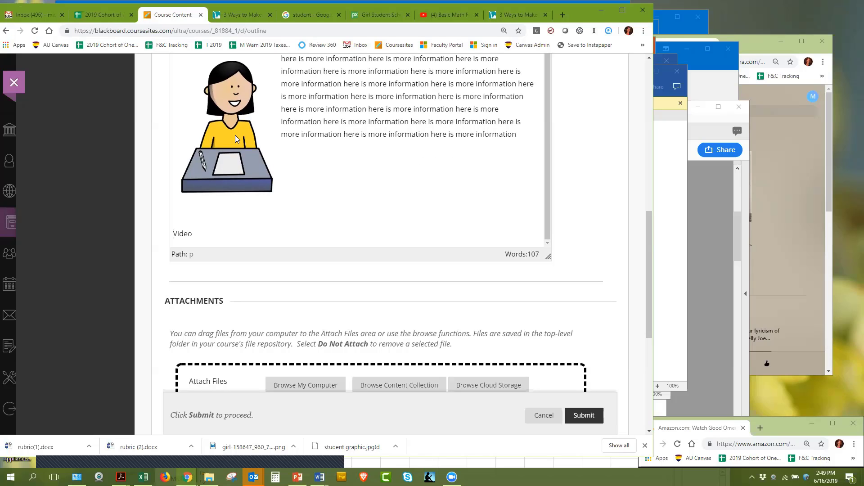
{"action": "scroll", "coordinate": [235, 135], "scroll_direction": "up", "scroll_amount": 1}
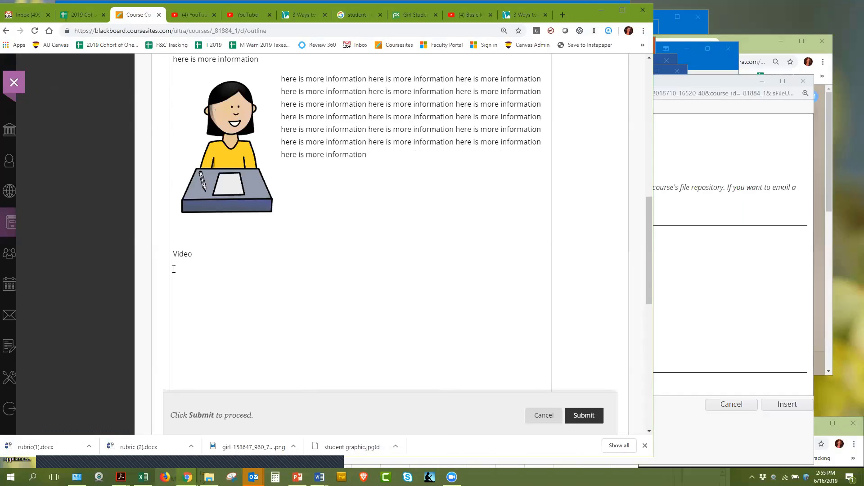
Step: Copy the YouTube video title "Basic Math For Kids: Addition and Subtraction, Science games, Preschool and Kindergarten Activities" to the line below the Video heading
{"action": "scroll", "coordinate": [183, 292], "scroll_direction": "up", "scroll_amount": 10}
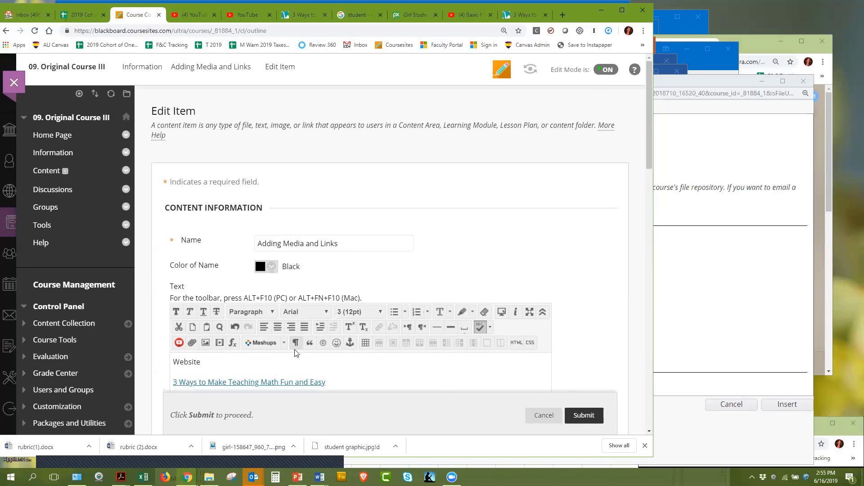
{"action": "scroll", "coordinate": [331, 323], "scroll_direction": "down", "scroll_amount": 10}
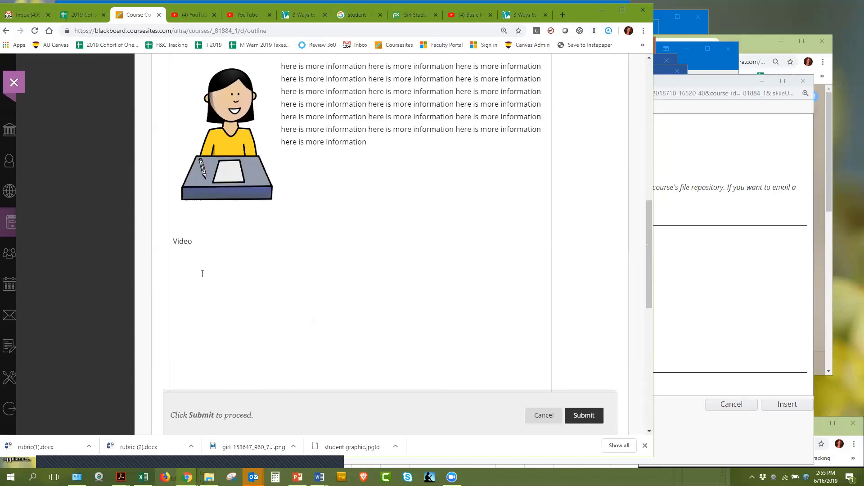
{"action": "left_click", "coordinate": [468, 14]}
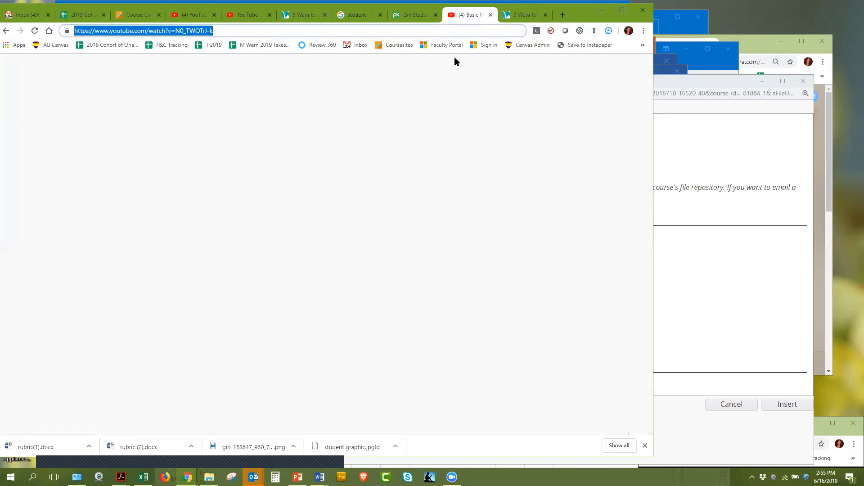
{"action": "left_click_drag", "start_coordinate": [410, 180], "coordinate": [8, 168]}
{"action": "key", "text": "ctrl+c"}
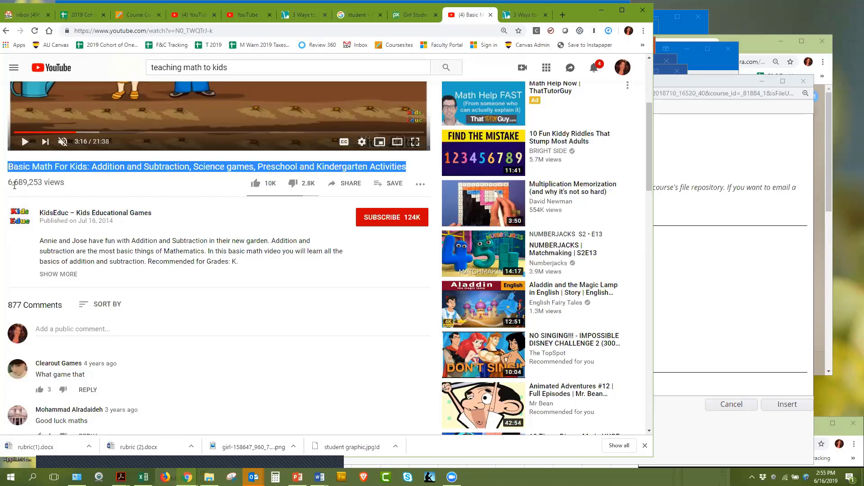
{"action": "left_click", "coordinate": [135, 14]}
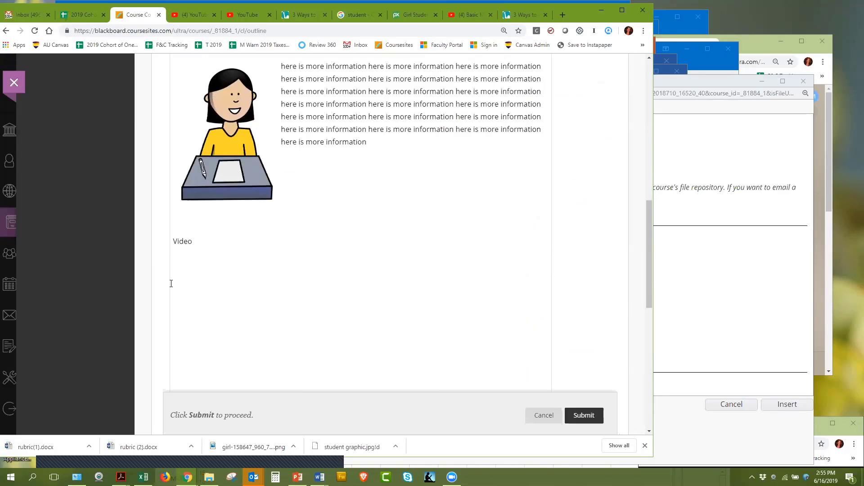
{"action": "key", "text": "ctrl+v"}
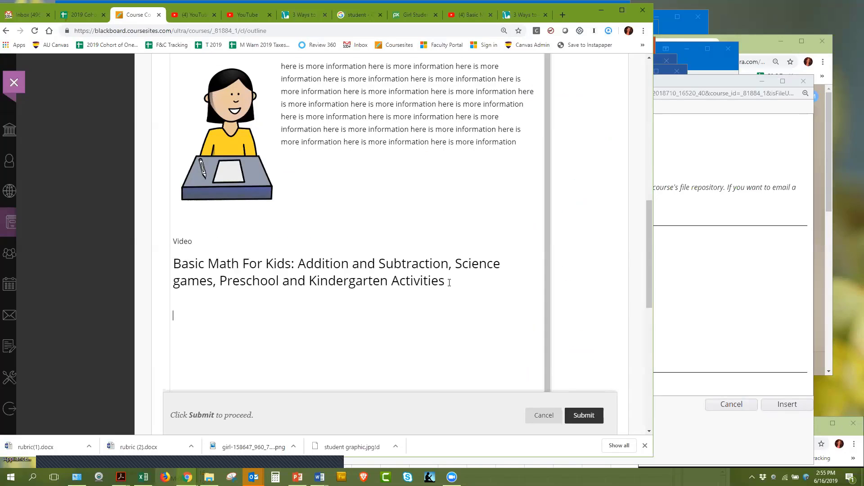
Step: Format the pasted video title below the Video heading as Paragraph text
{"action": "left_click_drag", "start_coordinate": [449, 283], "coordinate": [165, 272]}
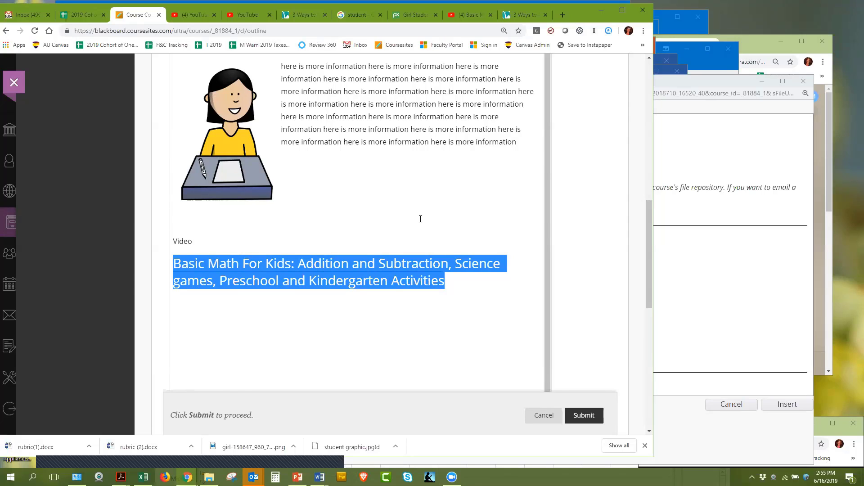
{"action": "scroll", "coordinate": [420, 218], "scroll_direction": "up", "scroll_amount": 10}
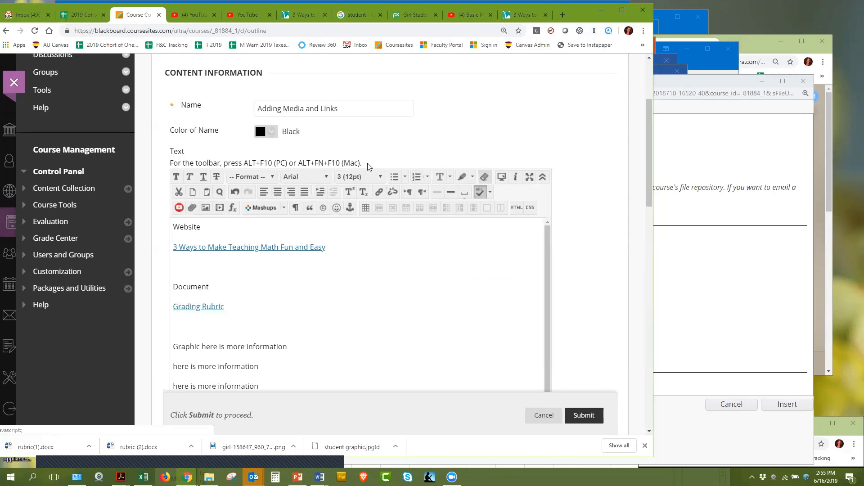
{"action": "left_click", "coordinate": [253, 176]}
{"action": "left_click", "coordinate": [246, 226]}
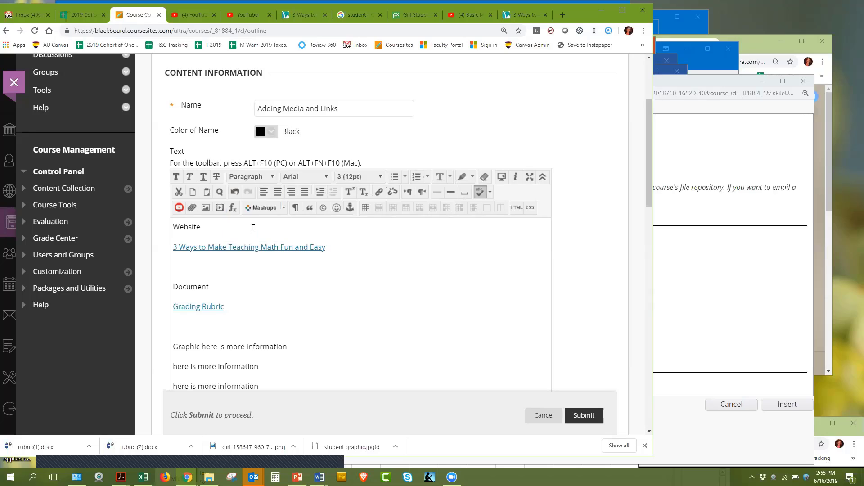
{"action": "scroll", "coordinate": [344, 284], "scroll_direction": "down", "scroll_amount": 10}
{"action": "left_click", "coordinate": [304, 253]}
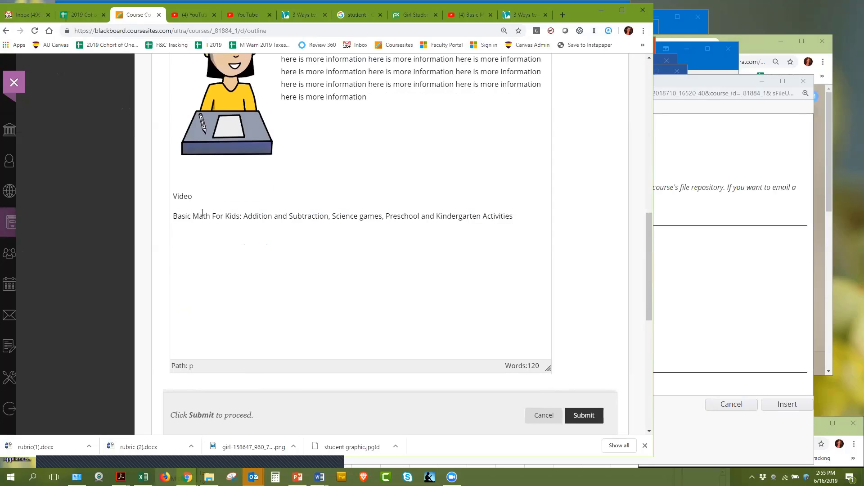
Step: Select the video title in the content item and copy the video's short share link from YouTube, returning to the content item
{"action": "left_click_drag", "start_coordinate": [513, 216], "coordinate": [169, 220]}
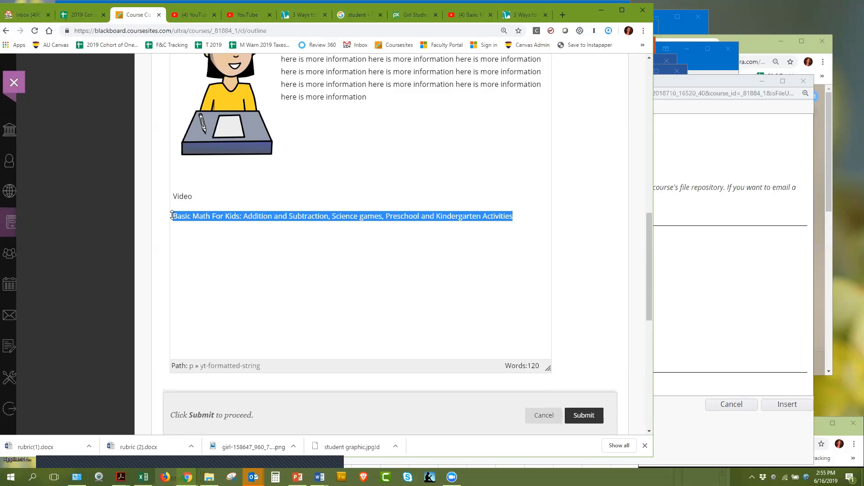
{"action": "left_click", "coordinate": [464, 15]}
{"action": "left_click", "coordinate": [351, 187]}
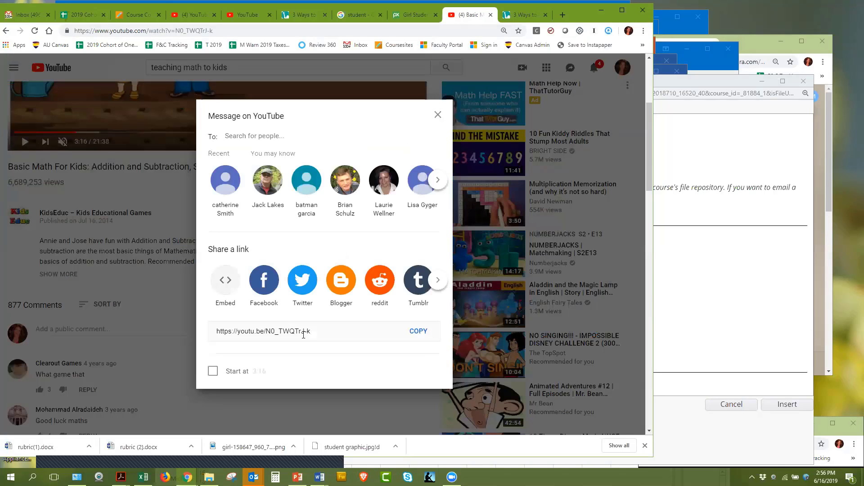
{"action": "left_click", "coordinate": [332, 333]}
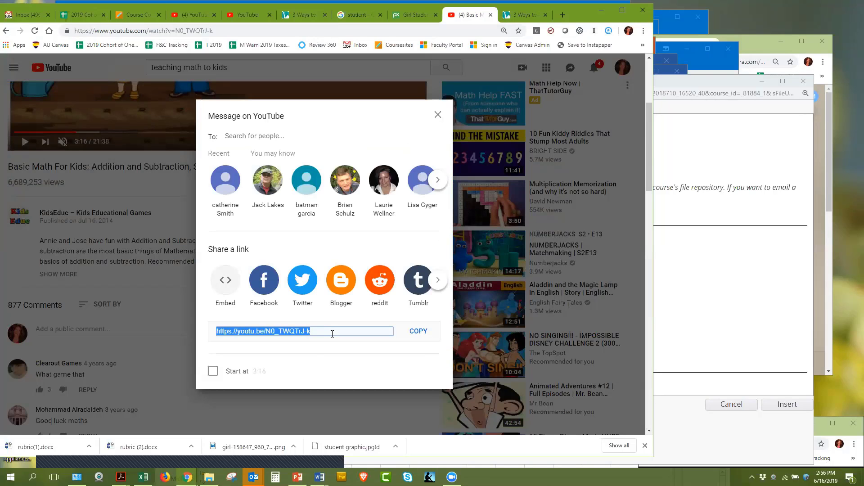
{"action": "left_click", "coordinate": [132, 15]}
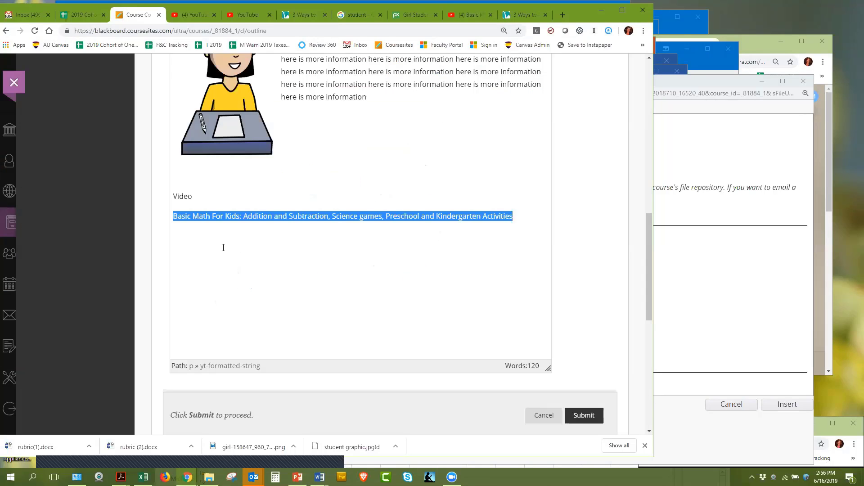
{"action": "scroll", "coordinate": [236, 179], "scroll_direction": "up", "scroll_amount": 7}
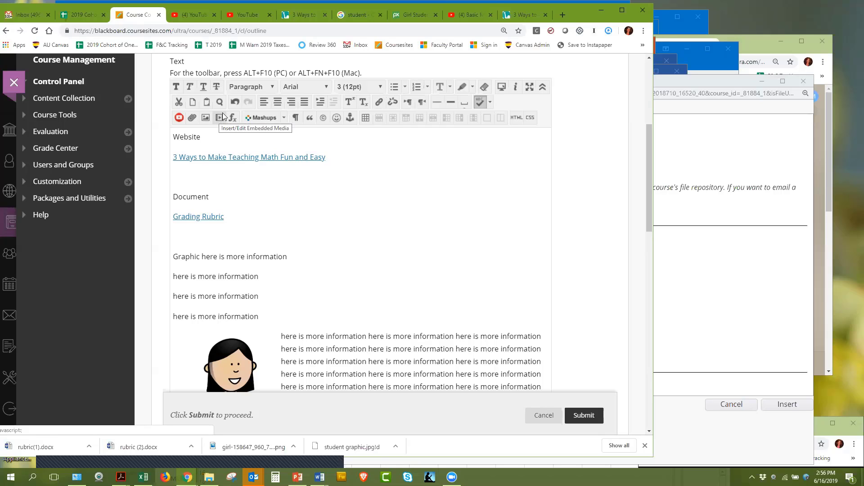
{"action": "left_click", "coordinate": [219, 118]}
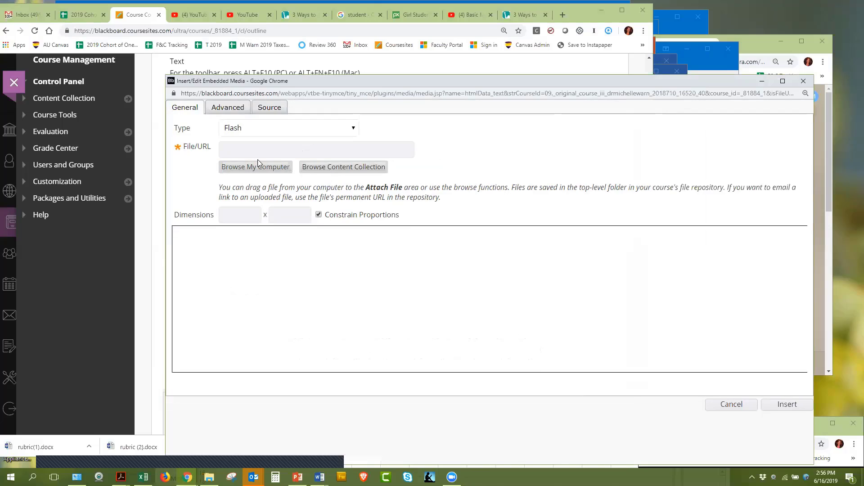
{"action": "left_click", "coordinate": [242, 149]}
{"action": "left_click", "coordinate": [270, 186]}
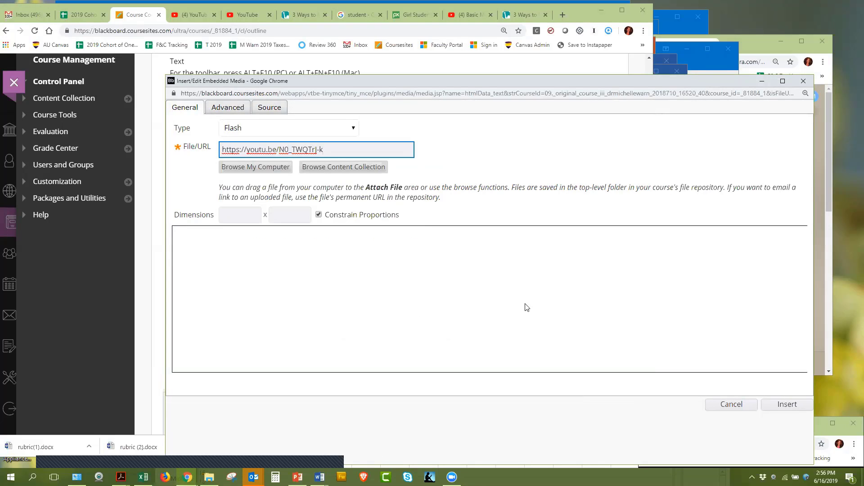
{"action": "left_click", "coordinate": [651, 297]}
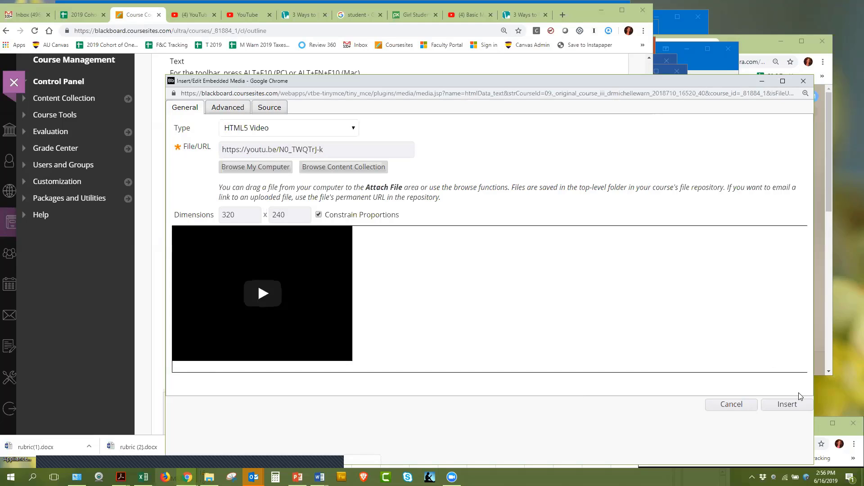
{"action": "left_click", "coordinate": [259, 293]}
{"action": "left_click", "coordinate": [314, 154]}
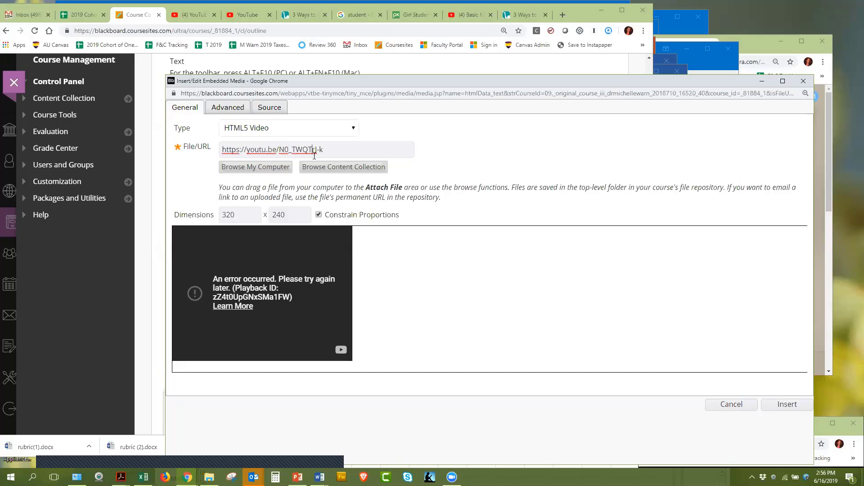
{"action": "triple_click", "coordinate": [331, 147]}
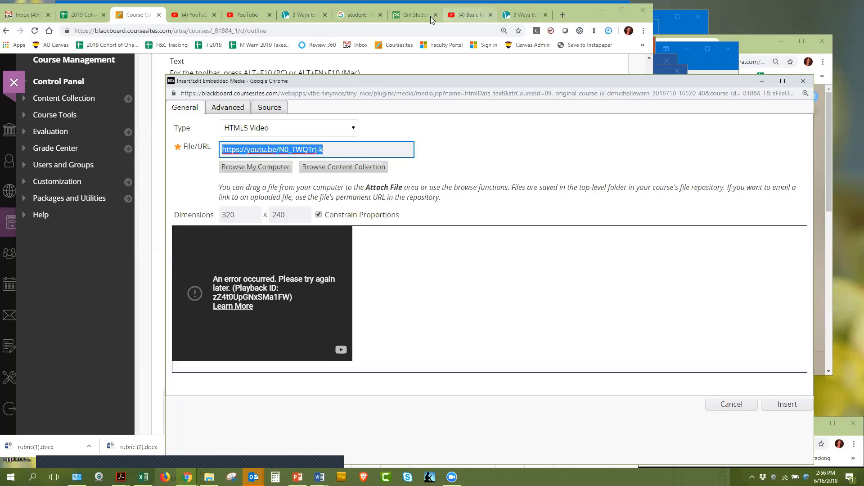
Step: Close YouTube's share dialog, copy the video's full watch page address, and return to the Blackboard content item
{"action": "left_click", "coordinate": [414, 19]}
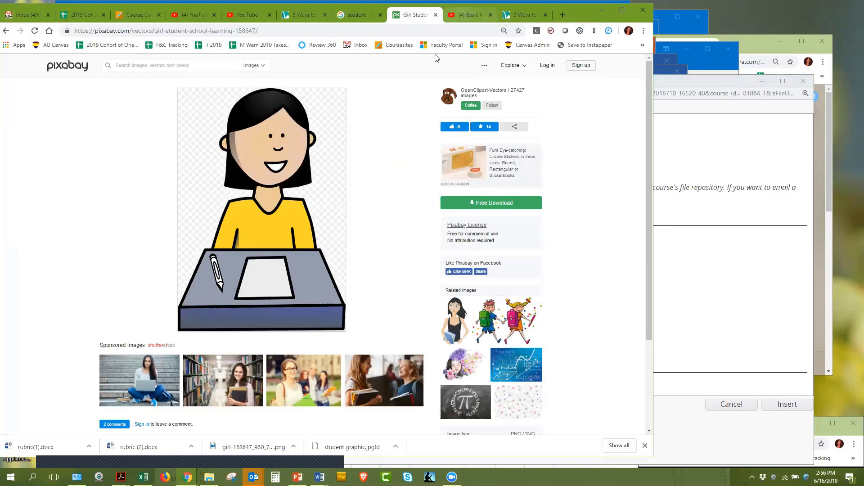
{"action": "key", "text": "ctrl+Tab"}
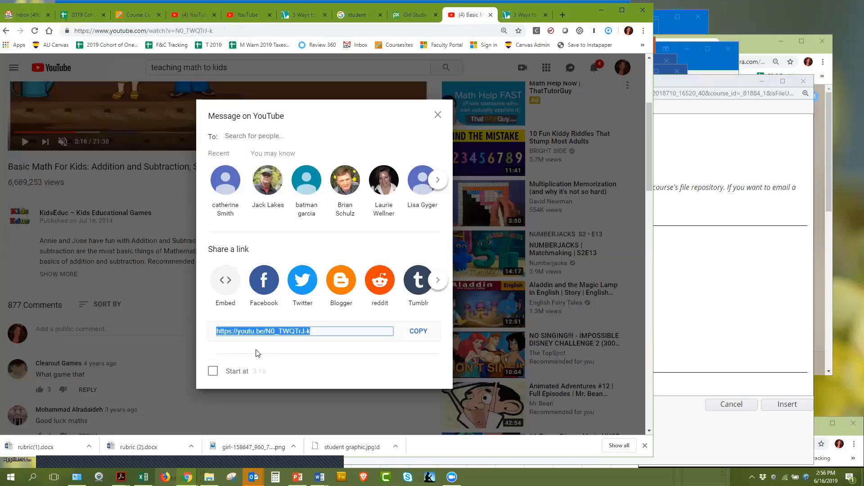
{"action": "left_click", "coordinate": [438, 115]}
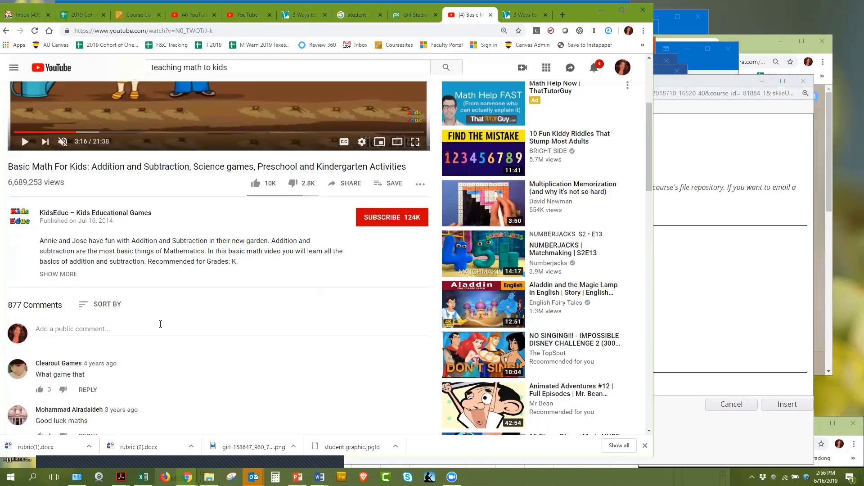
{"action": "scroll", "coordinate": [228, 303], "scroll_direction": "up", "scroll_amount": 2}
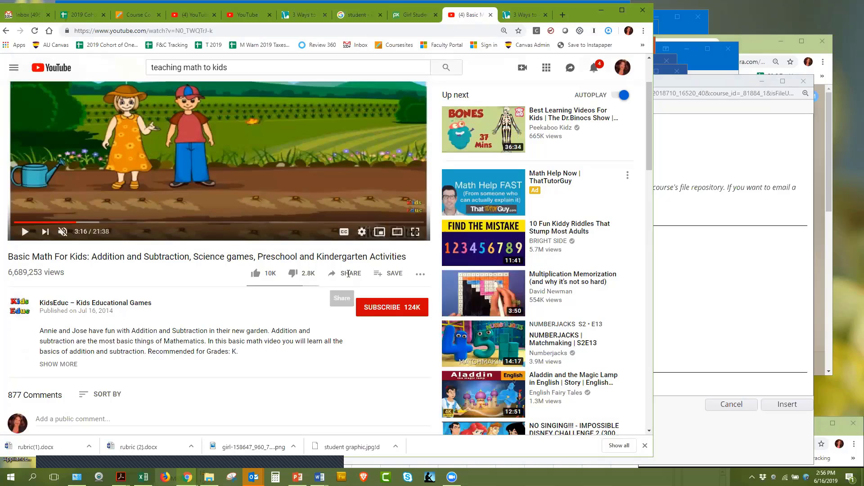
{"action": "left_click", "coordinate": [227, 30]}
{"action": "key", "text": "ctrl+c"}
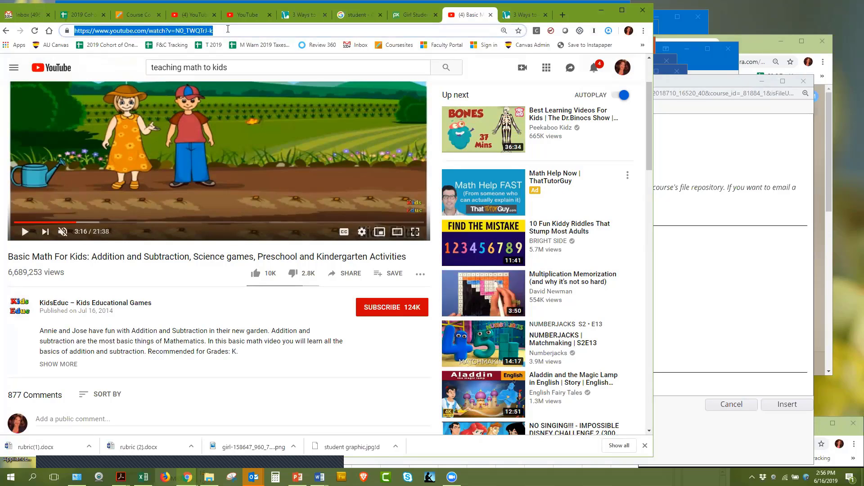
{"action": "left_click", "coordinate": [131, 17]}
{"action": "scroll", "coordinate": [299, 300], "scroll_direction": "down", "scroll_amount": 5}
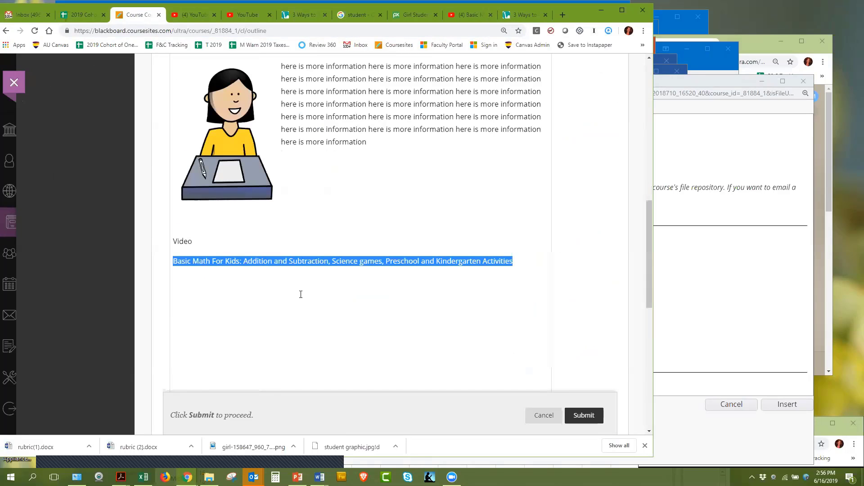
{"action": "scroll", "coordinate": [280, 196], "scroll_direction": "up", "scroll_amount": 7}
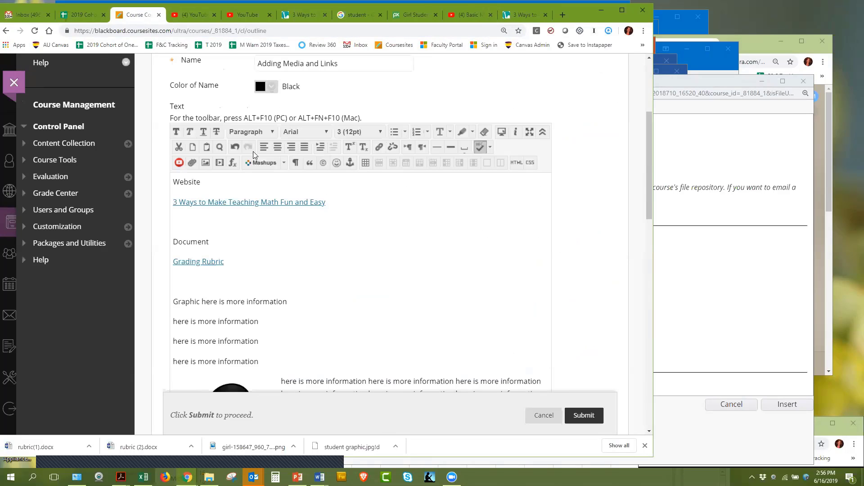
{"action": "left_click", "coordinate": [220, 163]}
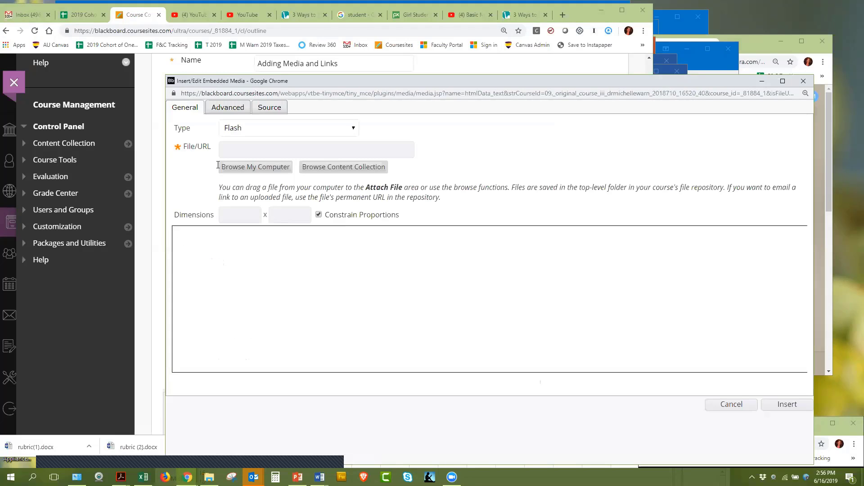
{"action": "left_click", "coordinate": [233, 153]}
{"action": "key", "text": "ctrl+v"}
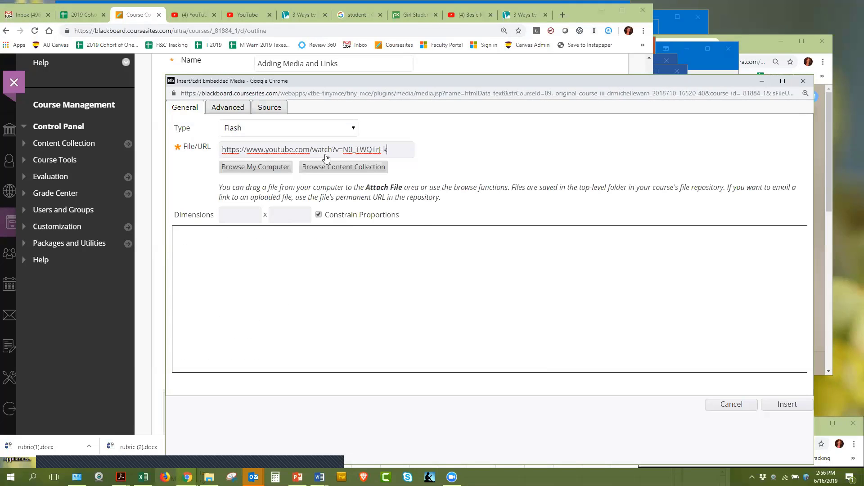
{"action": "left_click", "coordinate": [308, 318]}
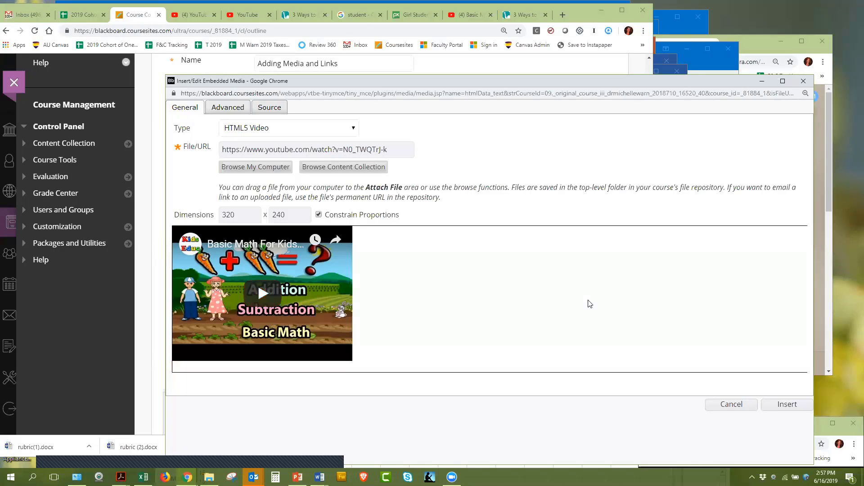
{"action": "left_click", "coordinate": [802, 404]}
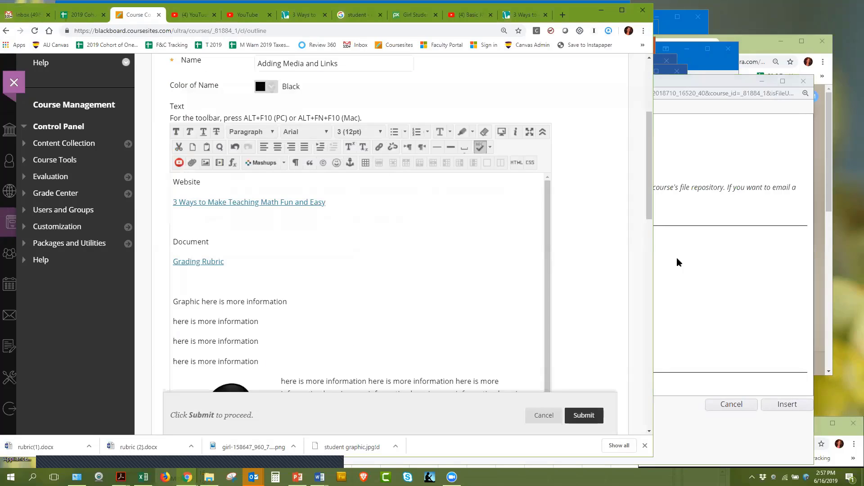
Step: Submit the edited Adding Media and Links item and view the embedded video on the Information page
{"action": "scroll", "coordinate": [565, 351], "scroll_direction": "down", "scroll_amount": 10}
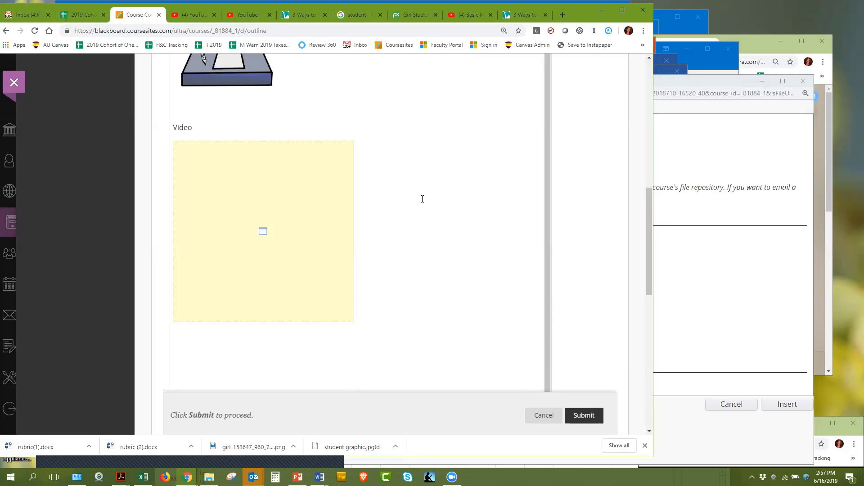
{"action": "left_click", "coordinate": [583, 415]}
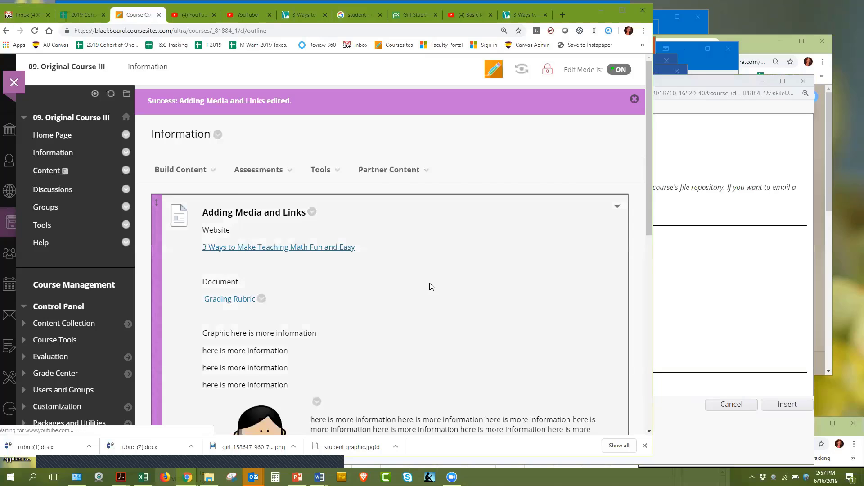
{"action": "scroll", "coordinate": [428, 288], "scroll_direction": "down", "scroll_amount": 10}
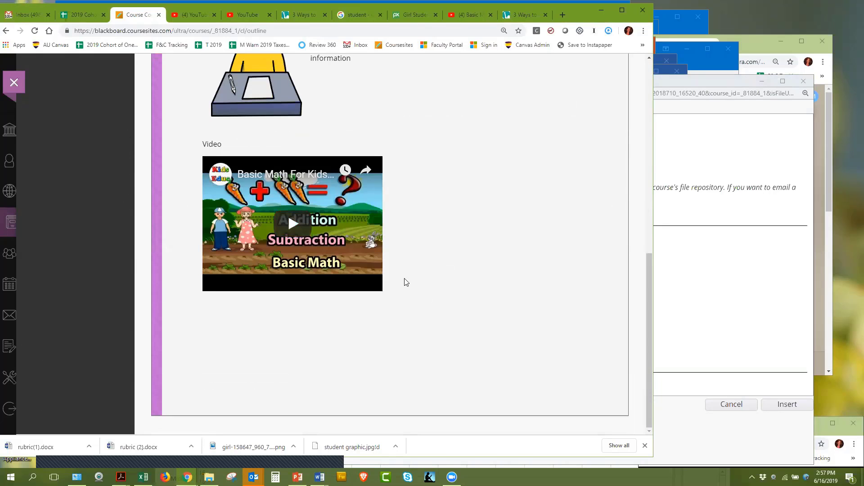